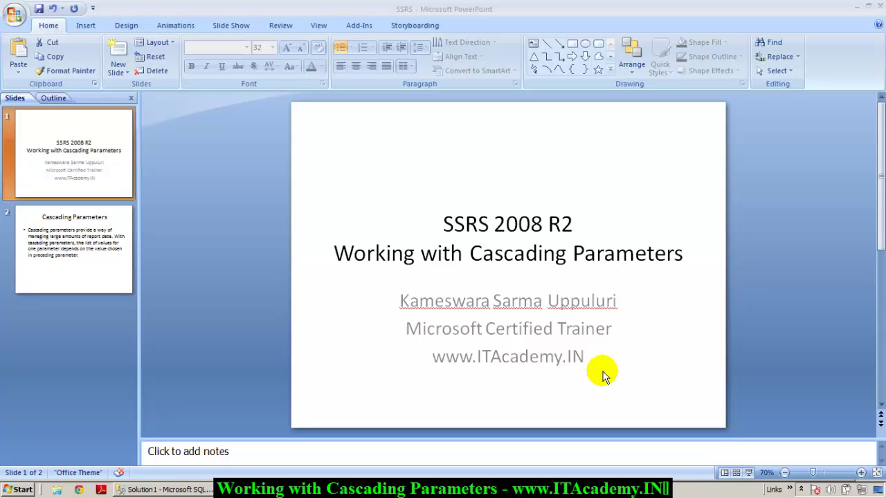
Step: Show the Cascading Parameters definition slide, then move to SQL Server Management Studio
{"action": "left_click", "coordinate": [102, 243]}
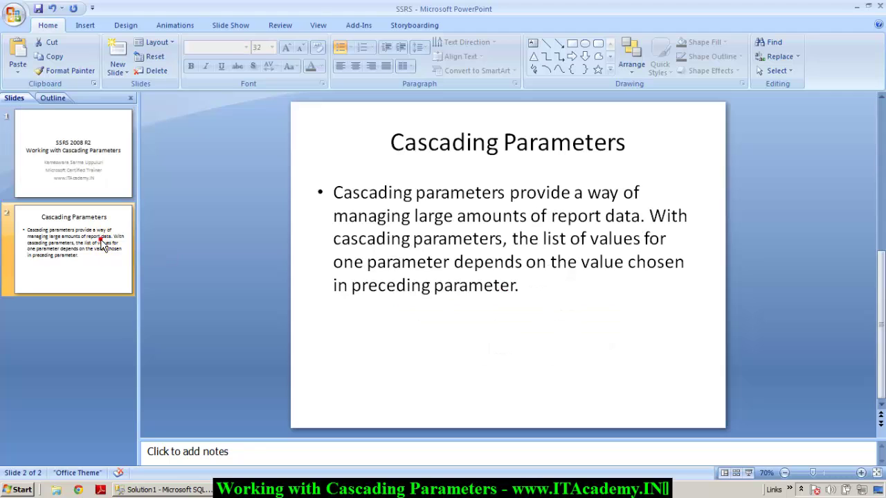
{"action": "left_click", "coordinate": [649, 216]}
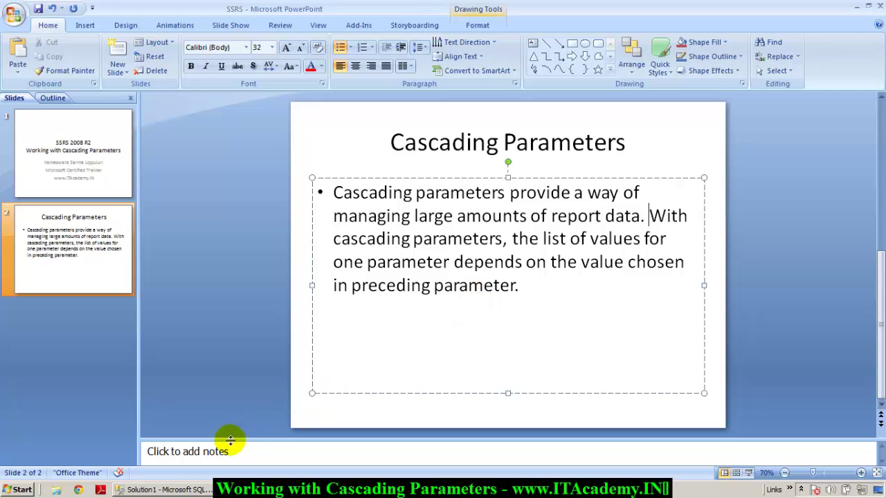
{"action": "left_click", "coordinate": [189, 490]}
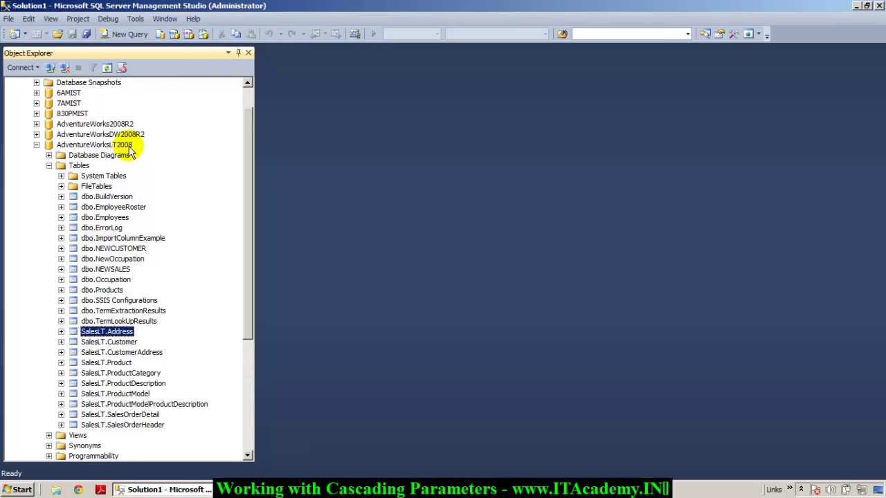
Step: Expand SalesLT.Address and point out its City, StateProvince and CountryRegion columns
{"action": "left_click_drag", "start_coordinate": [245, 312], "coordinate": [249, 349]}
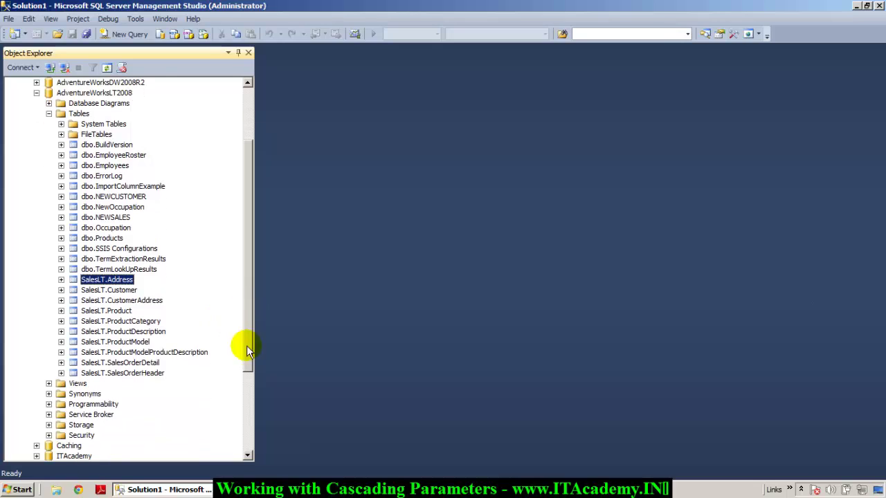
{"action": "left_click", "coordinate": [61, 279]}
{"action": "scroll", "coordinate": [249, 283], "scroll_direction": "down", "scroll_amount": 1}
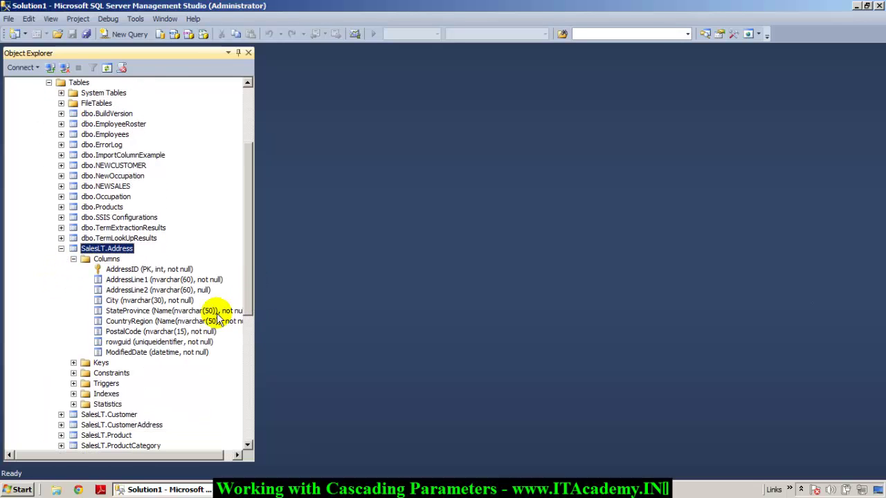
{"action": "left_click", "coordinate": [152, 321]}
{"action": "left_click", "coordinate": [142, 310]}
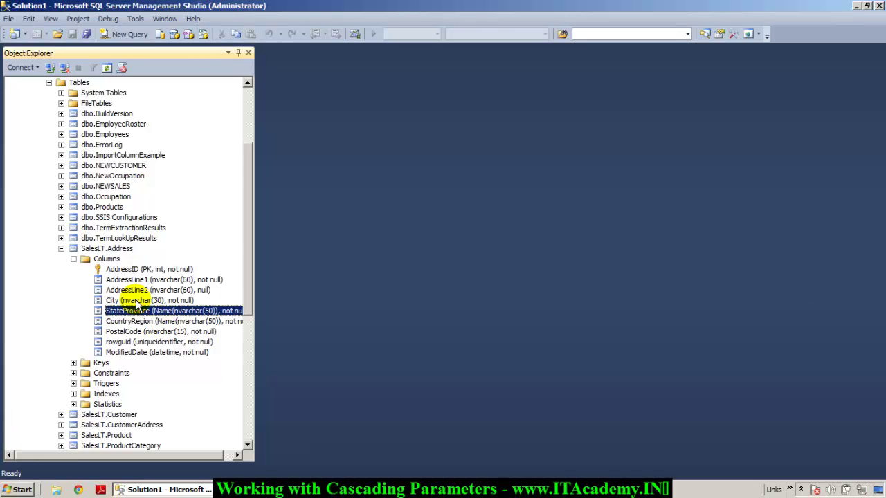
{"action": "left_click", "coordinate": [136, 301]}
{"action": "left_click", "coordinate": [127, 310]}
{"action": "left_click", "coordinate": [128, 321]}
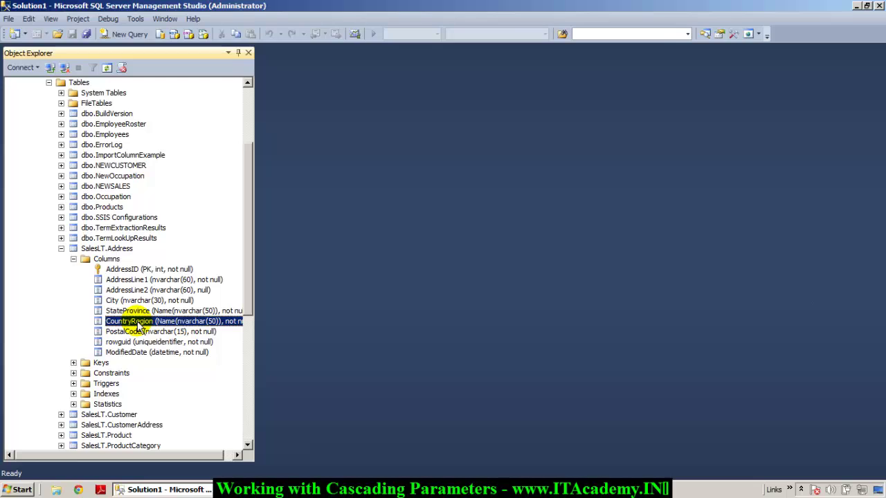
{"action": "left_click", "coordinate": [137, 312]}
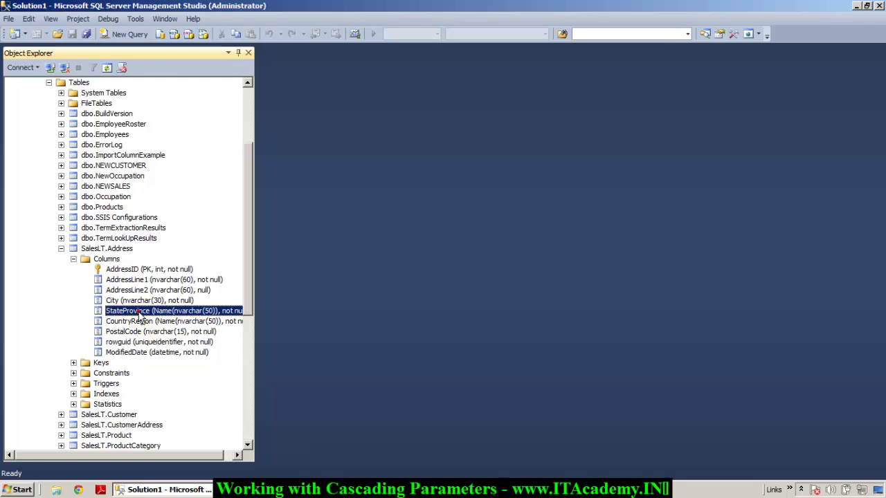
{"action": "left_click", "coordinate": [137, 301]}
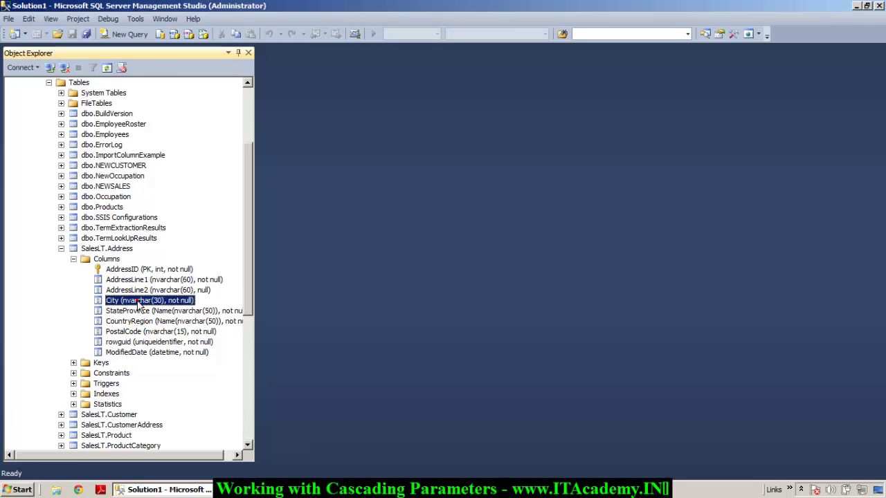
Step: Open all rows of the SalesLT.Address table with Edit All Rows
{"action": "left_click", "coordinate": [123, 250]}
{"action": "right_click", "coordinate": [126, 249]}
{"action": "left_click", "coordinate": [154, 276]}
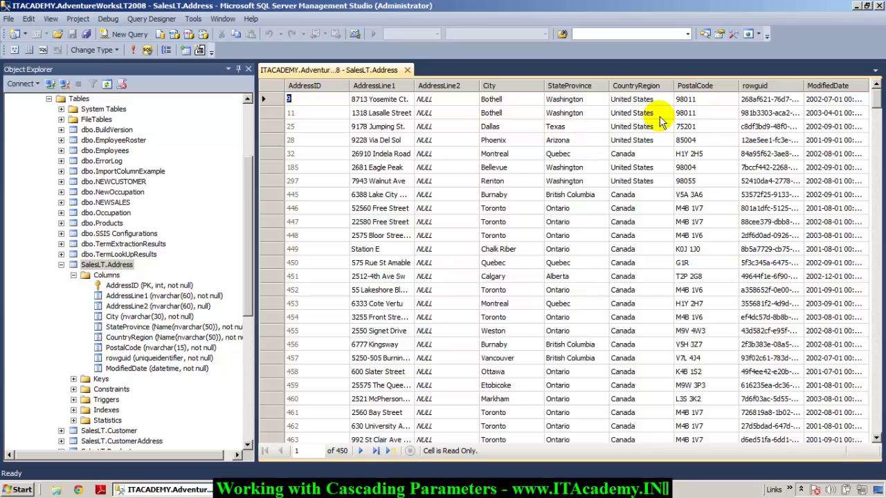
{"action": "left_click", "coordinate": [652, 113]}
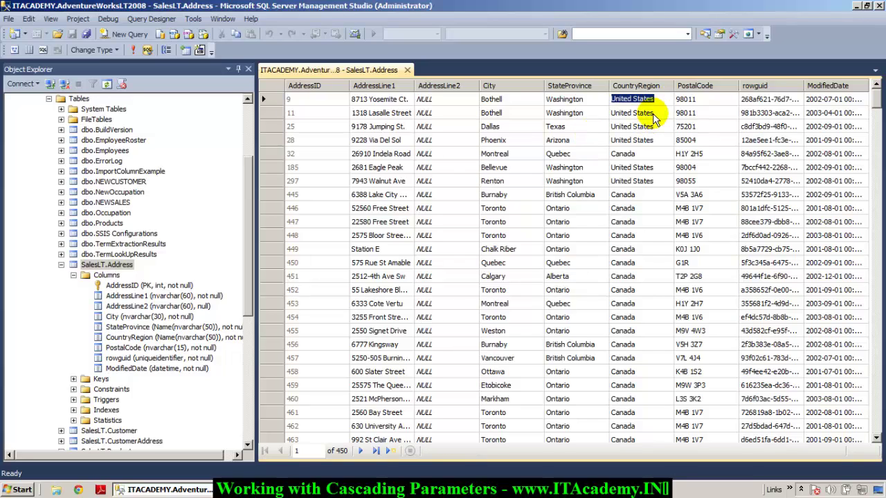
{"action": "left_click", "coordinate": [631, 99]}
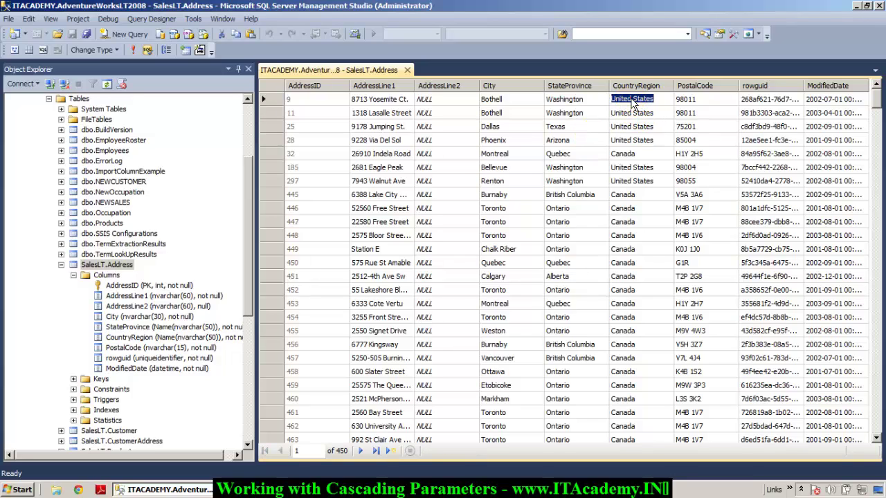
{"action": "left_click", "coordinate": [581, 99]}
{"action": "left_click", "coordinate": [585, 113]}
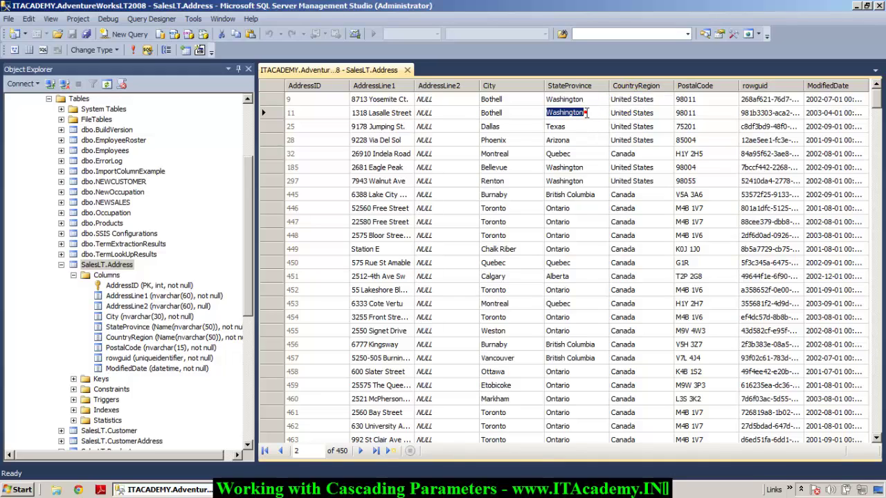
{"action": "left_click", "coordinate": [506, 99]}
{"action": "left_click", "coordinate": [506, 112]}
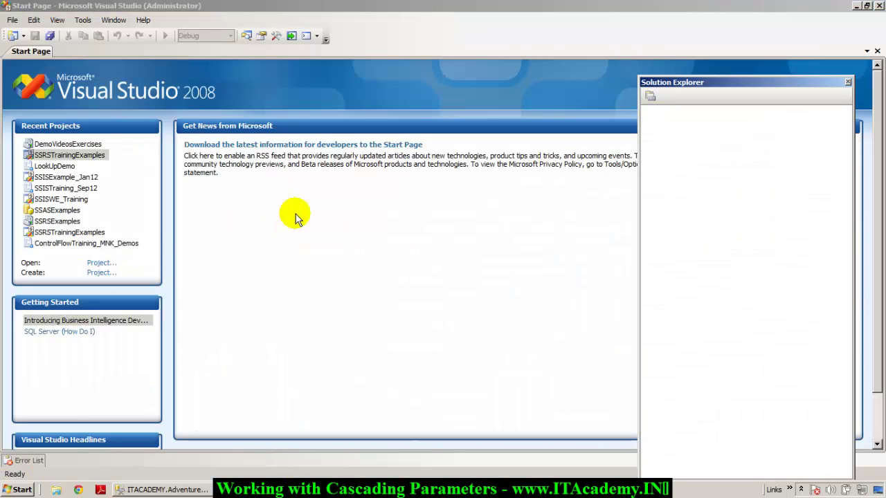
Step: Create a new Report Server Project named FreeVideosExercises from File > New > Project
{"action": "left_click", "coordinate": [12, 20]}
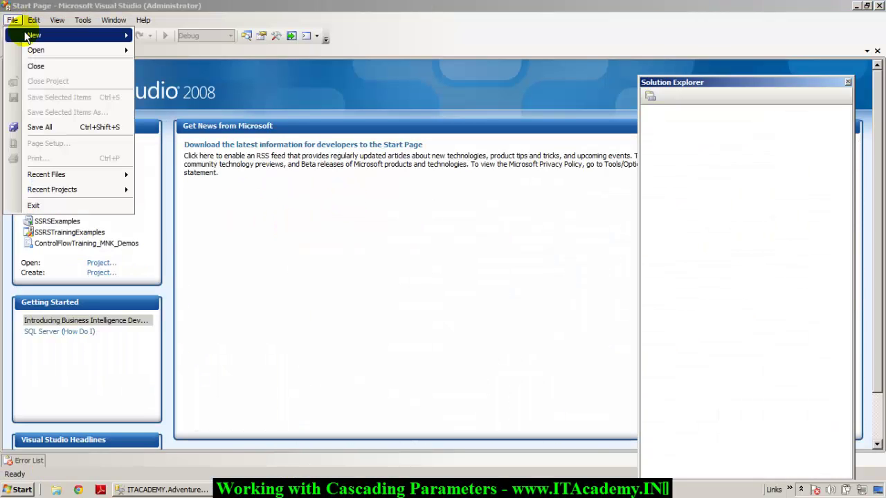
{"action": "mouse_move", "coordinate": [32, 34]}
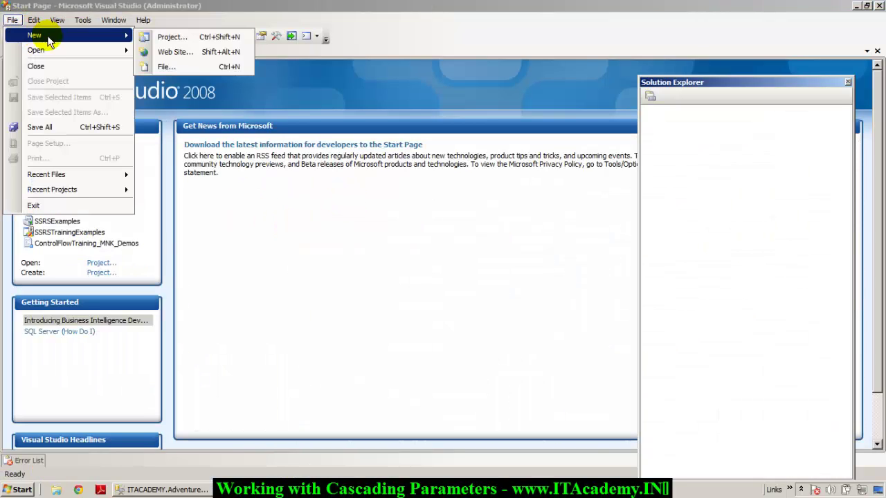
{"action": "left_click", "coordinate": [167, 39]}
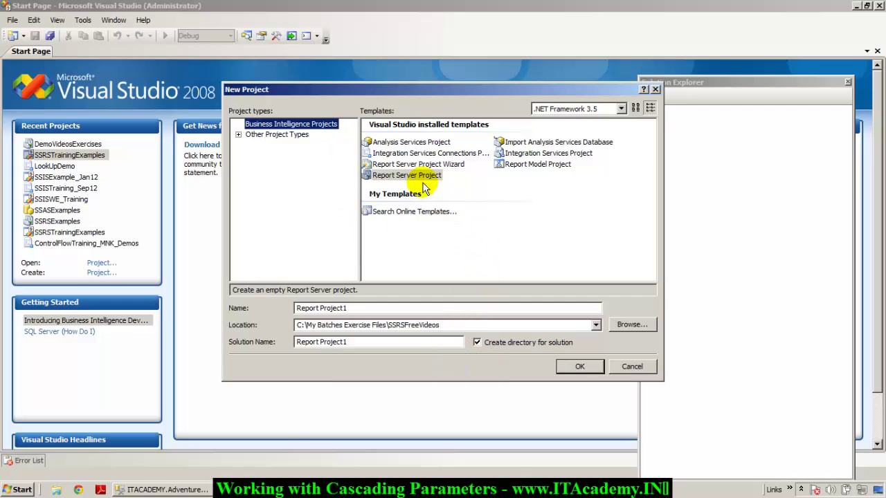
{"action": "left_click", "coordinate": [374, 309]}
{"action": "type", "text": "Fr"}
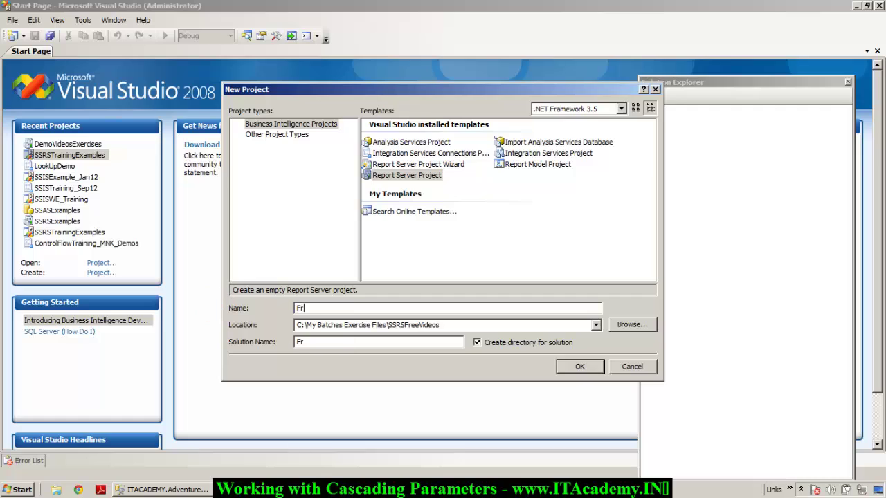
{"action": "type", "text": "eeVideosExercises"}
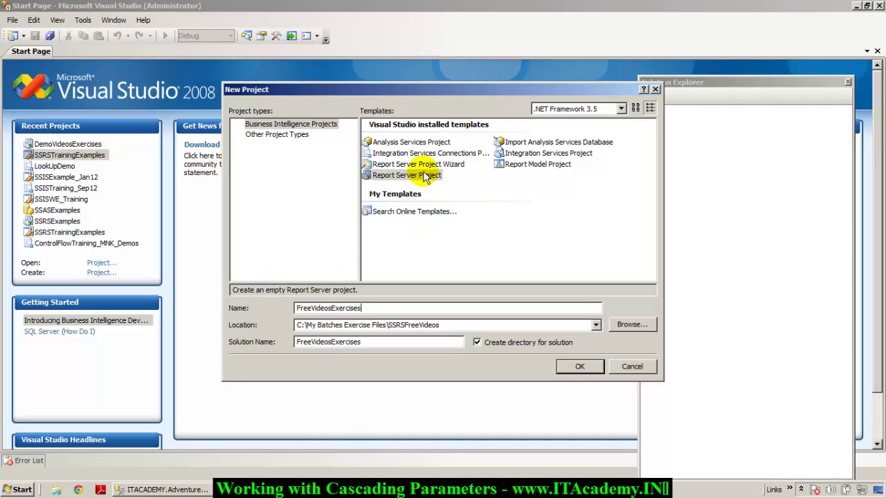
{"action": "left_click", "coordinate": [581, 368]}
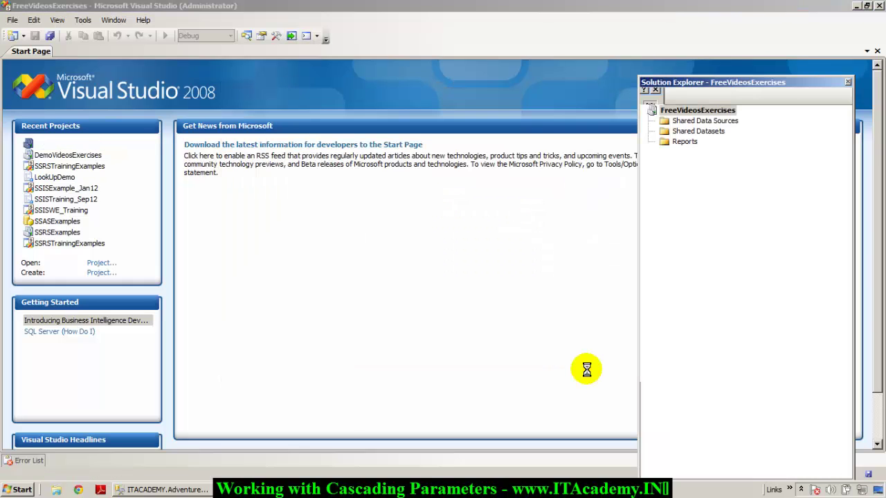
Step: Add a new item to the Reports folder using the blank Report template
{"action": "left_click", "coordinate": [687, 142]}
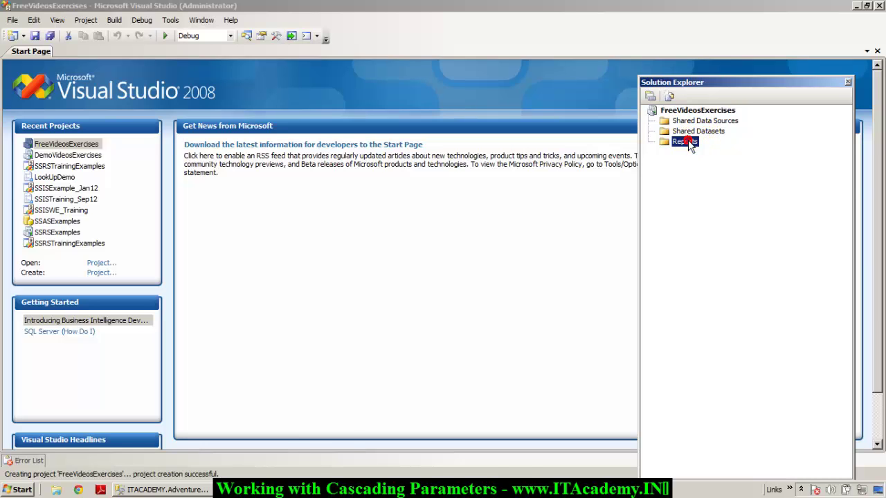
{"action": "right_click", "coordinate": [688, 141]}
{"action": "mouse_move", "coordinate": [724, 165]}
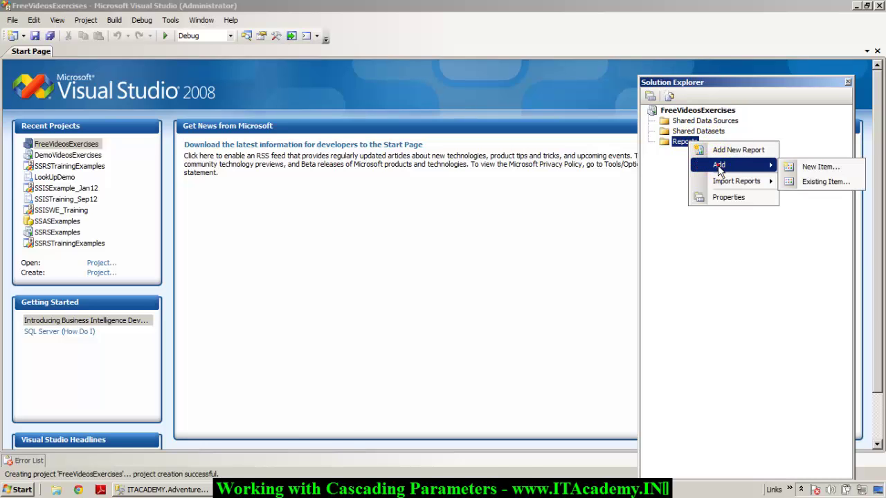
{"action": "left_click", "coordinate": [811, 169]}
{"action": "left_click", "coordinate": [515, 158]}
{"action": "left_click", "coordinate": [521, 163]}
Step: Name the report CascadingParametersDemo and add it to the project
{"action": "left_click", "coordinate": [385, 323]}
{"action": "left_click_drag", "start_coordinate": [358, 323], "coordinate": [202, 322]}
{"action": "type", "text": "CascadingParameter"}
{"action": "left_click", "coordinate": [197, 313]}
{"action": "type", "text": "sDemo"}
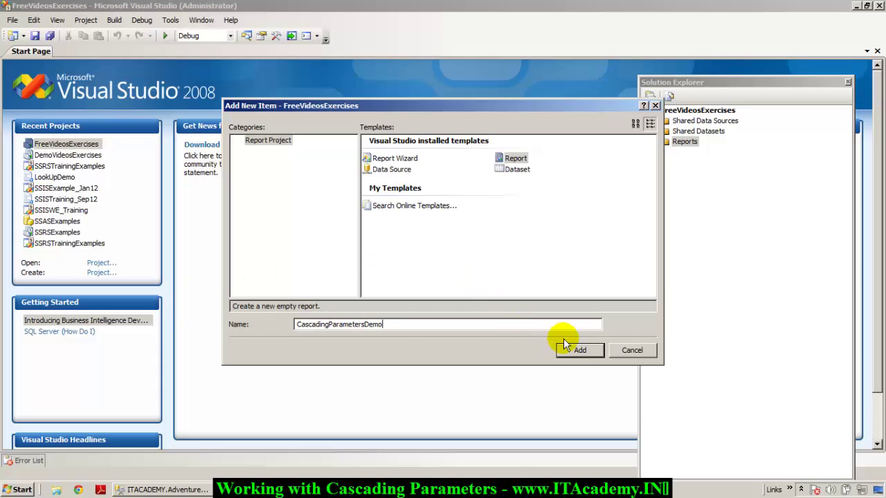
{"action": "left_click", "coordinate": [580, 351]}
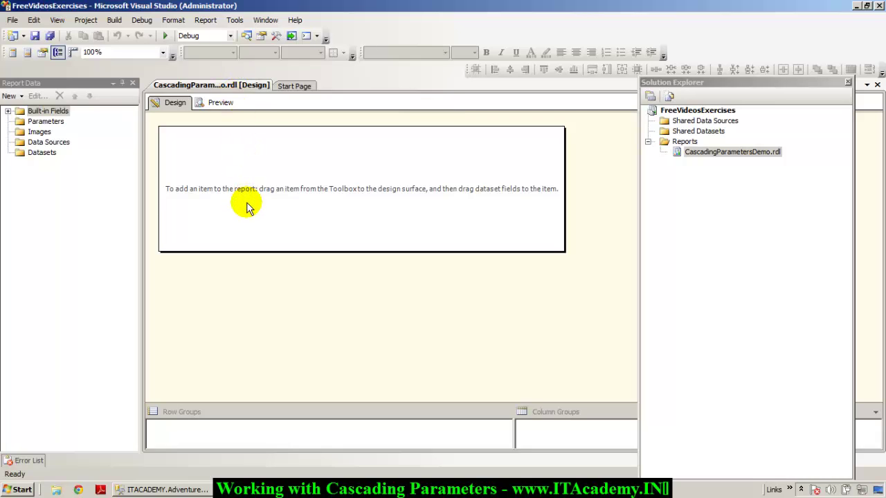
Step: Add a new report data source and open its connection string builder
{"action": "left_click", "coordinate": [61, 147]}
{"action": "right_click", "coordinate": [63, 147]}
{"action": "left_click", "coordinate": [78, 151]}
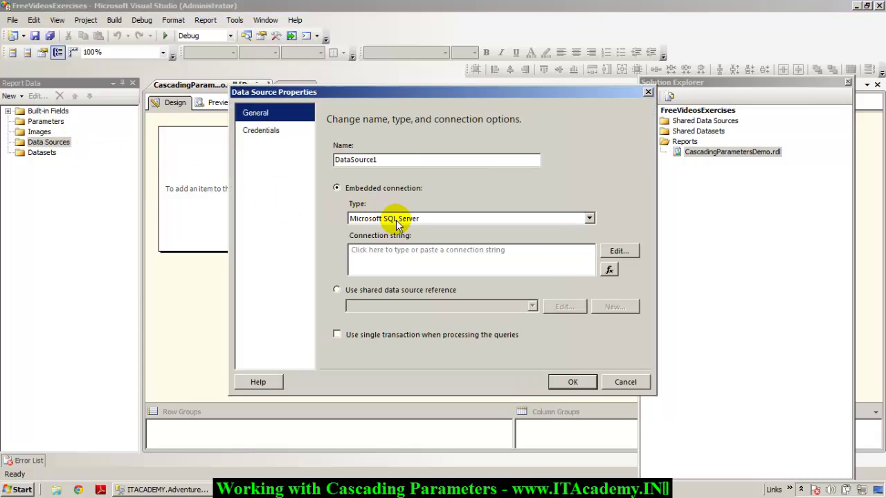
{"action": "left_click", "coordinate": [467, 254]}
{"action": "left_click", "coordinate": [614, 251]}
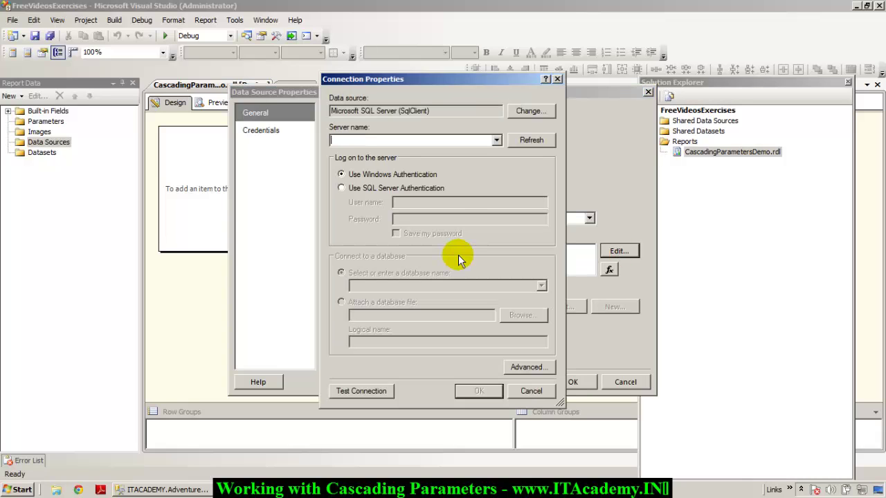
Step: Connect to server '.' and database AdventureWorksLT2008, test the connection, and confirm DataSource1
{"action": "type", "text": "."}
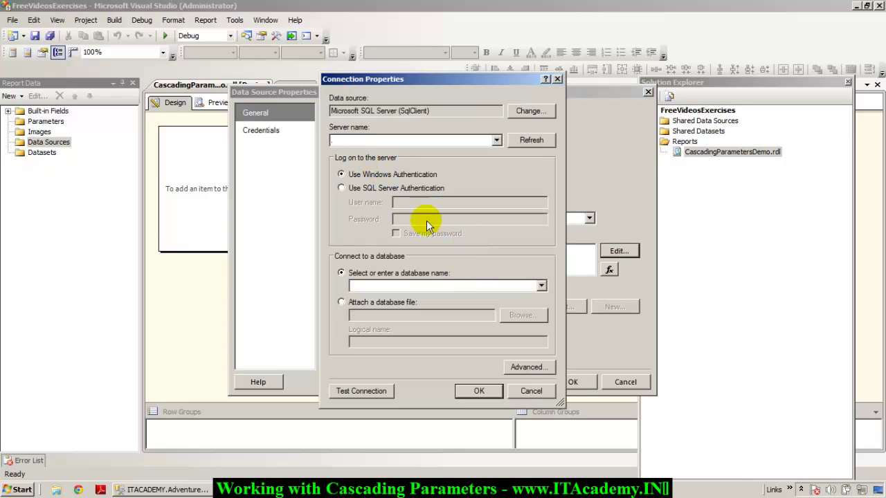
{"action": "left_click", "coordinate": [541, 285]}
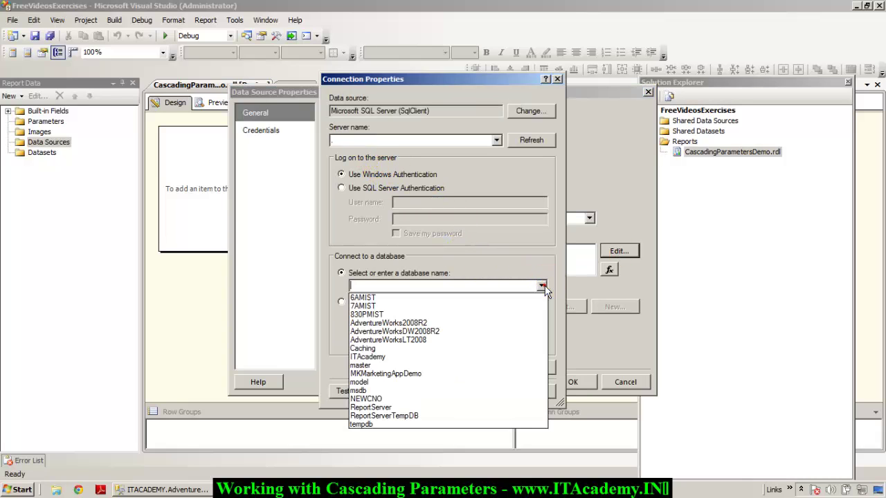
{"action": "left_click", "coordinate": [423, 339]}
{"action": "left_click", "coordinate": [373, 392]}
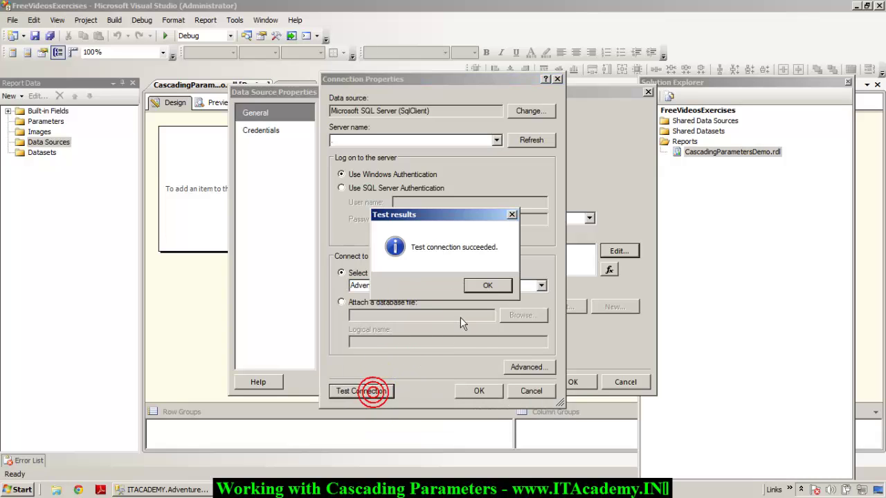
{"action": "left_click", "coordinate": [483, 284]}
{"action": "left_click", "coordinate": [478, 392]}
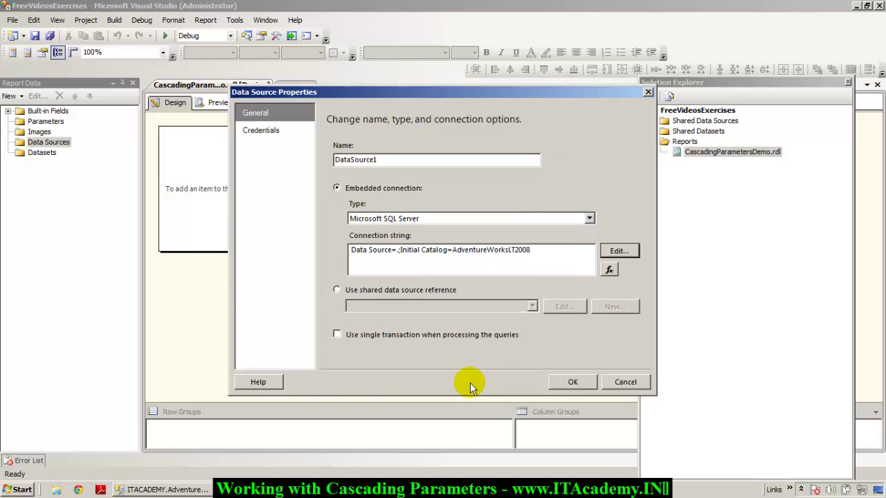
{"action": "left_click", "coordinate": [559, 382]}
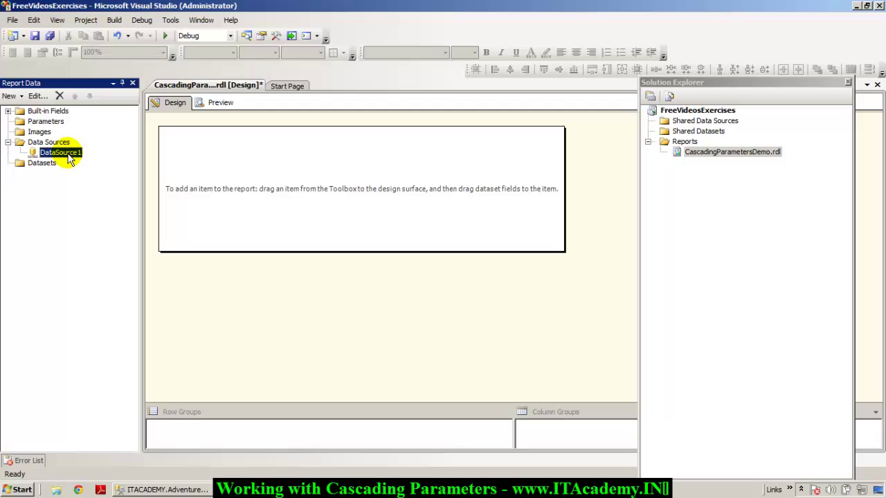
Step: Add a new embedded dataset that uses DataSource1
{"action": "right_click", "coordinate": [43, 163]}
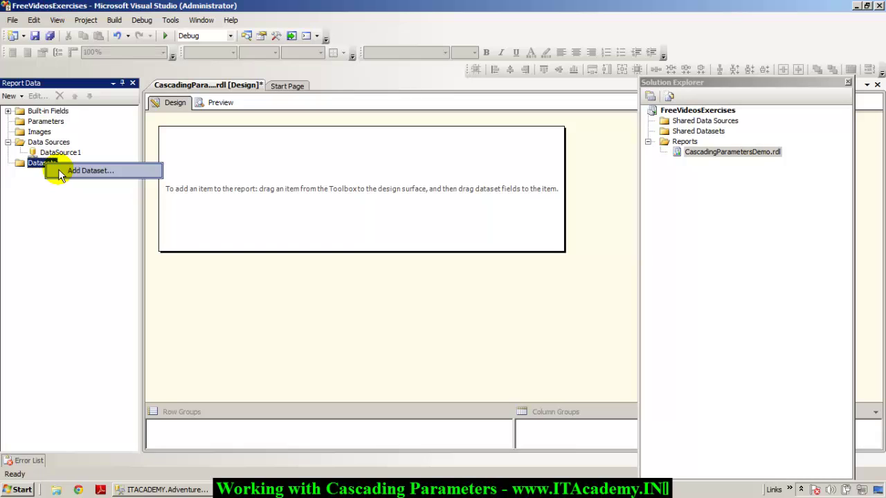
{"action": "left_click", "coordinate": [62, 173]}
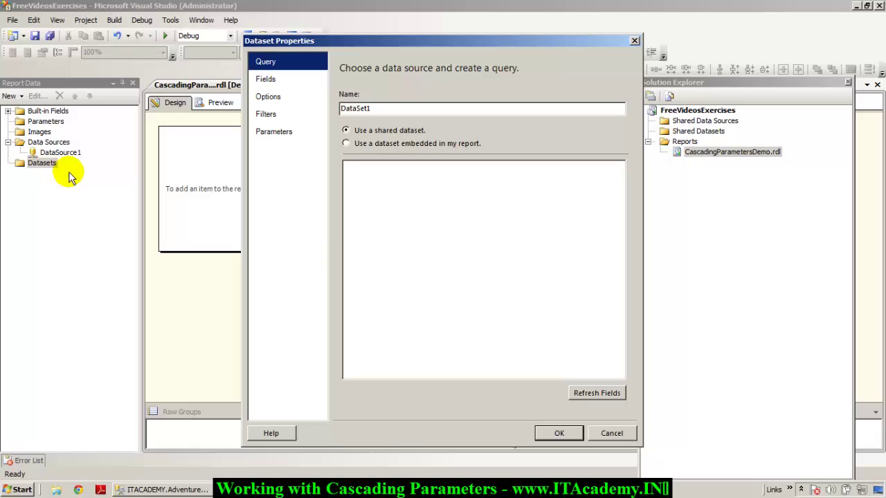
{"action": "left_click", "coordinate": [346, 144]}
{"action": "left_click", "coordinate": [511, 182]}
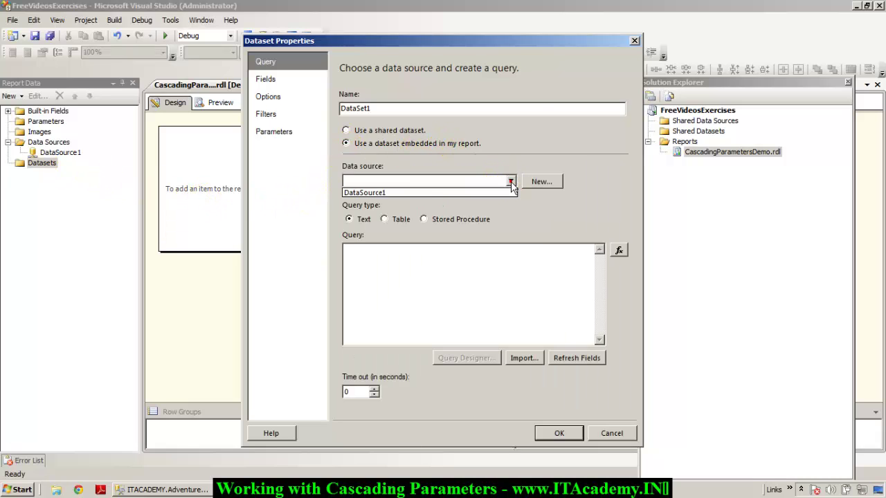
{"action": "left_click", "coordinate": [398, 192]}
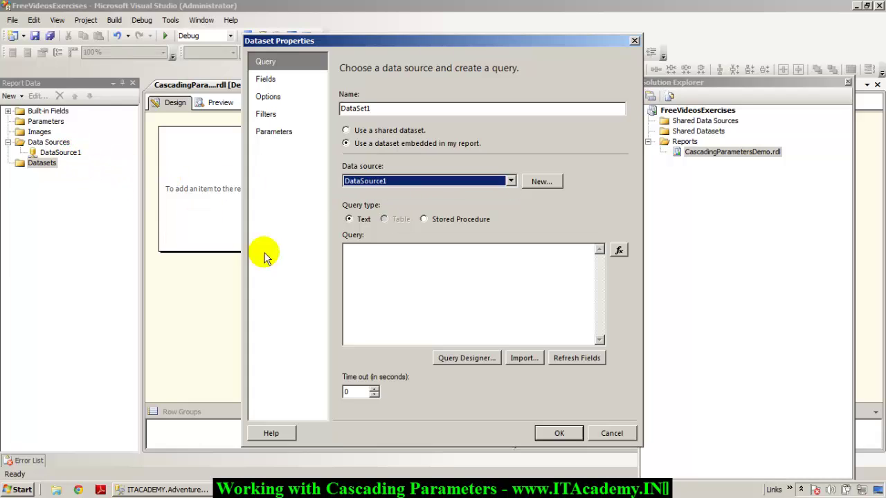
Step: Enter the query SELECT * FROM SALESLT.ADDRESS, save DataSet1, and compare with Management Studio
{"action": "left_click", "coordinate": [460, 299]}
{"action": "type", "text": "SELE"}
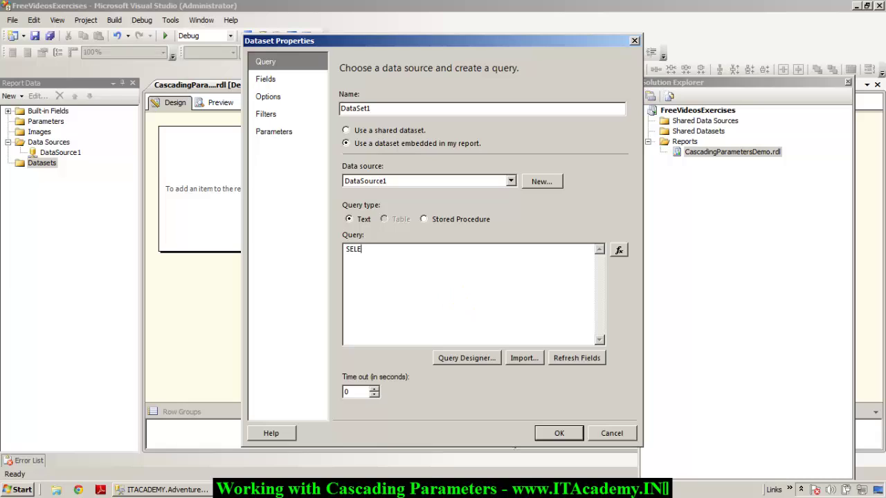
{"action": "type", "text": "CT * FROM SALESLT.ADDRESS"}
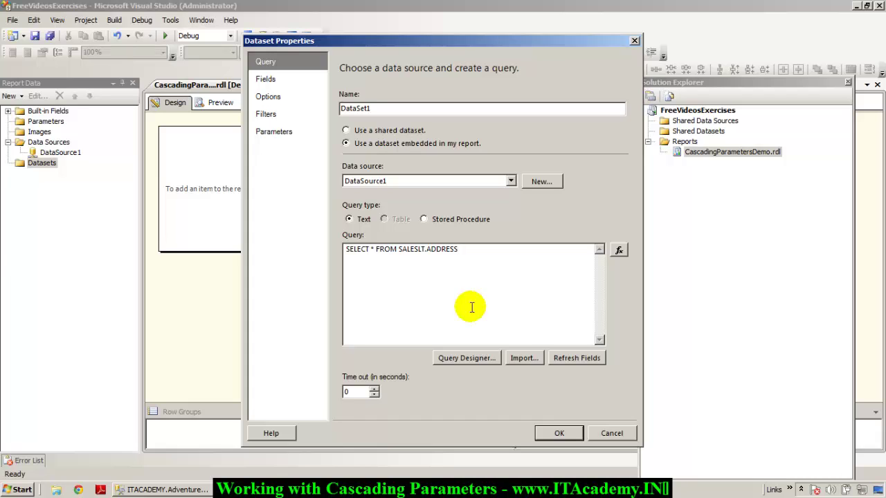
{"action": "left_click", "coordinate": [559, 431]}
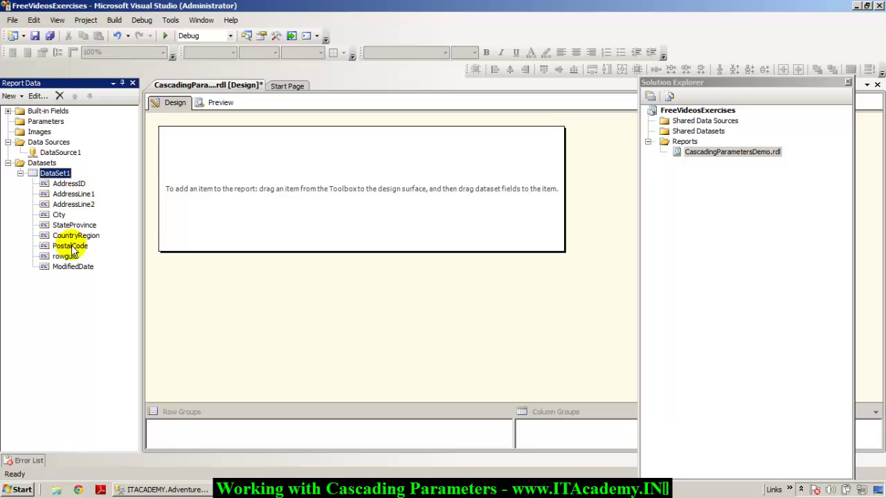
{"action": "left_click", "coordinate": [164, 489]}
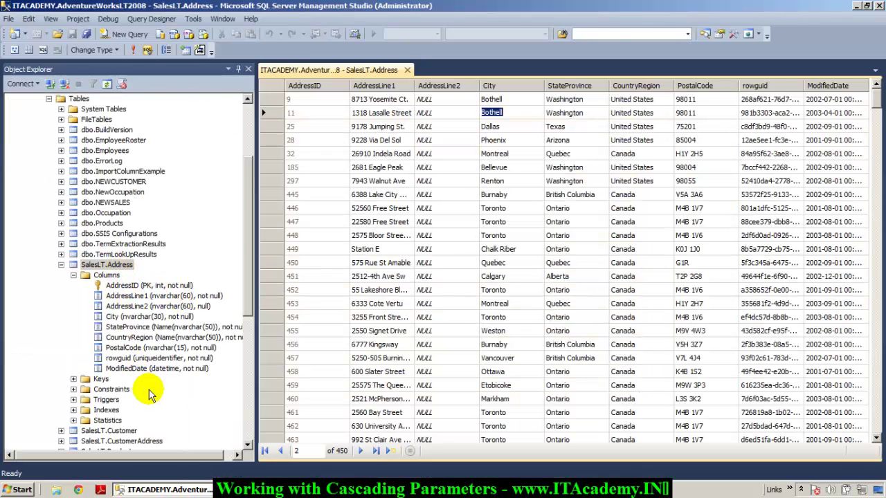
{"action": "left_click", "coordinate": [261, 490]}
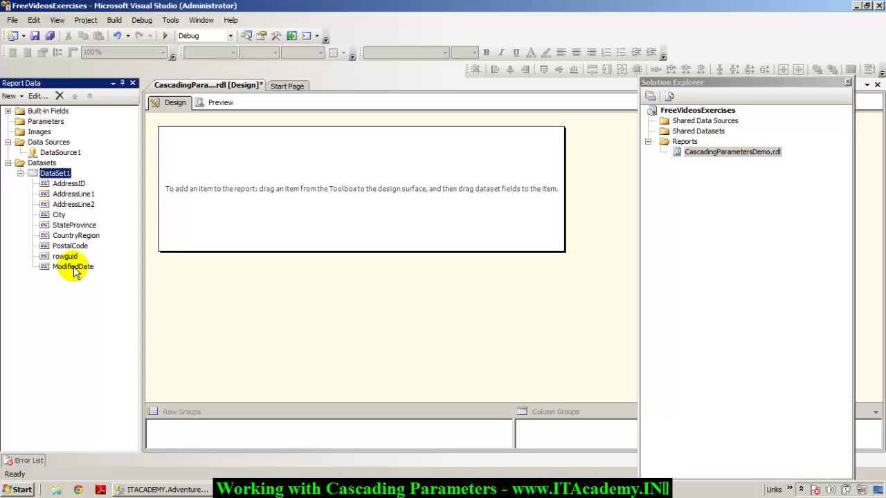
{"action": "left_click", "coordinate": [221, 105]}
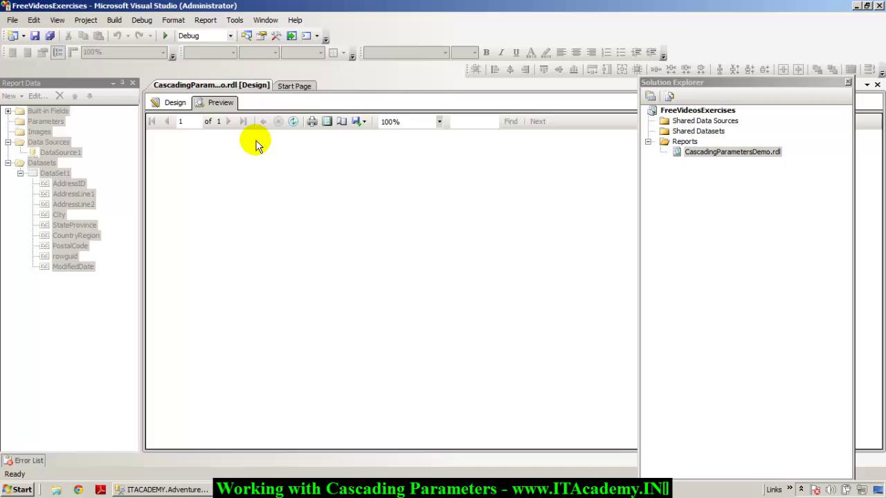
{"action": "left_click", "coordinate": [175, 104]}
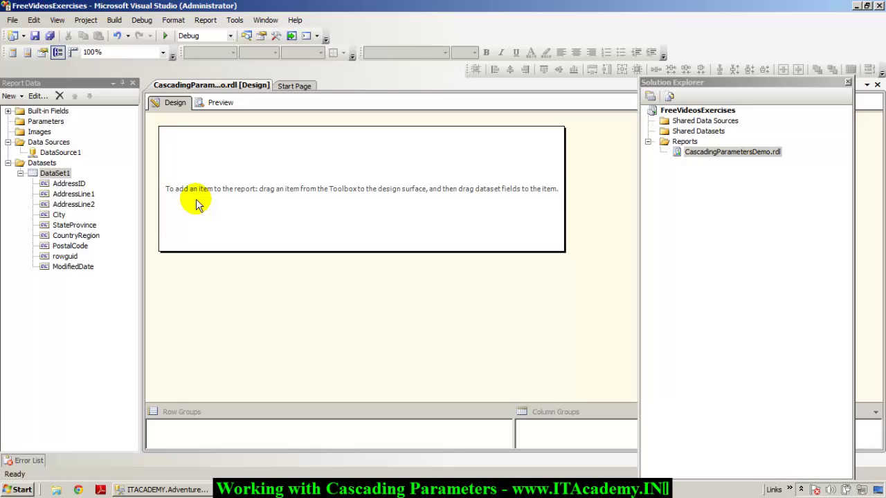
{"action": "left_click", "coordinate": [43, 163]}
{"action": "right_click", "coordinate": [52, 165]}
Step: Create embedded DataSet2 with SELECT DISTINCT COUNTRYREGION FROM SALESLT.ADDRESS ORDER BY COUNTRYREGION
{"action": "left_click", "coordinate": [73, 174]}
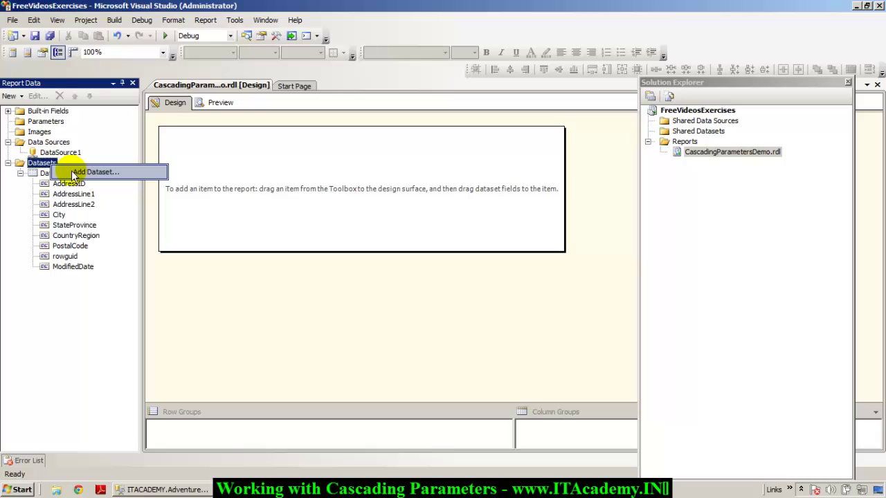
{"action": "left_click", "coordinate": [73, 173]}
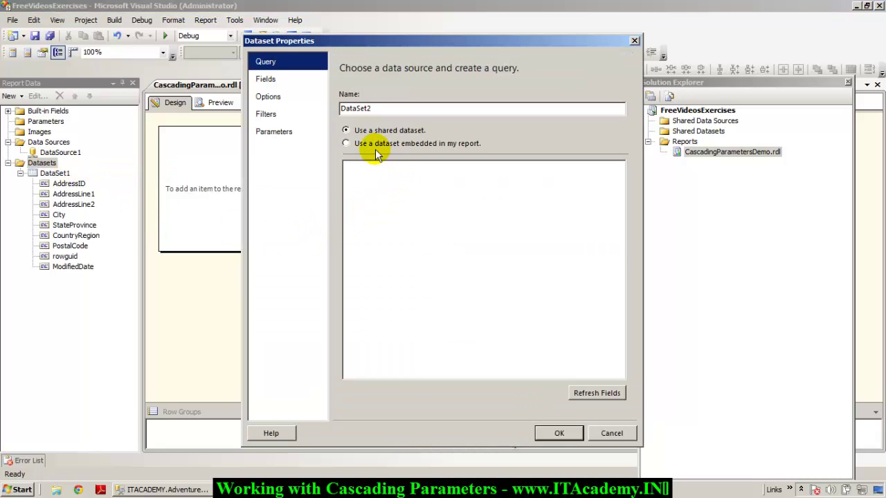
{"action": "left_click", "coordinate": [377, 146]}
{"action": "left_click", "coordinate": [403, 288]}
{"action": "type", "text": "SELECT DISTI"}
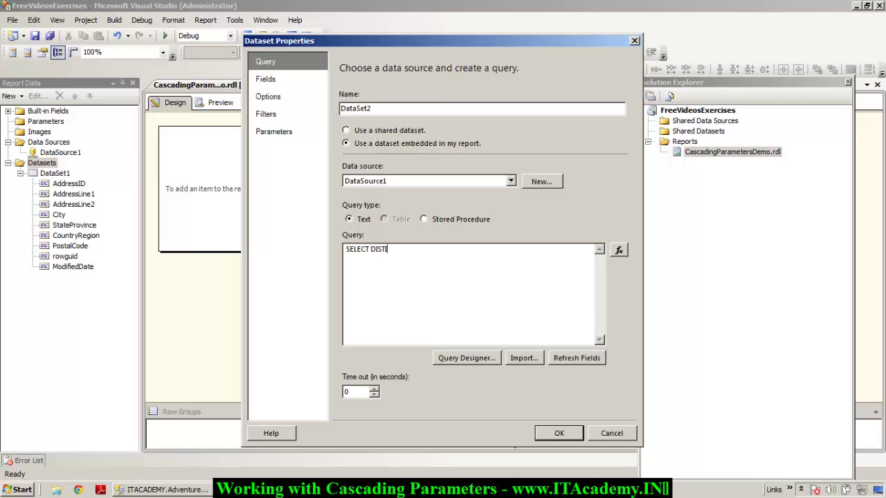
{"action": "type", "text": "NCT COUNTRYREGION FROM SA"}
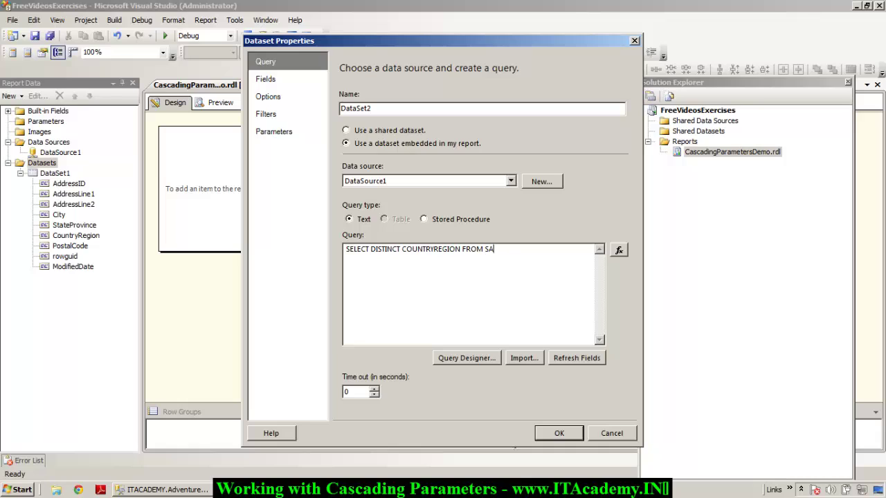
{"action": "type", "text": "LESLT.ADDRESS ORDER BY COU"}
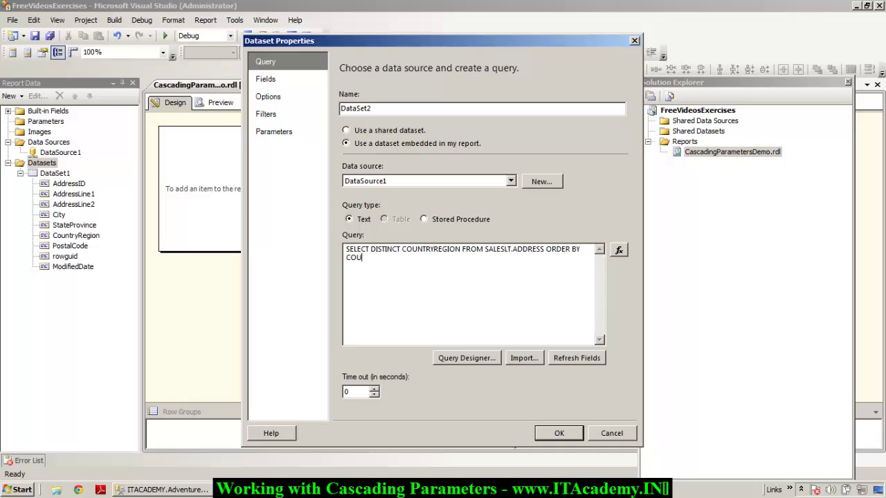
{"action": "type", "text": "NTRYREGION"}
{"action": "left_click", "coordinate": [558, 433]}
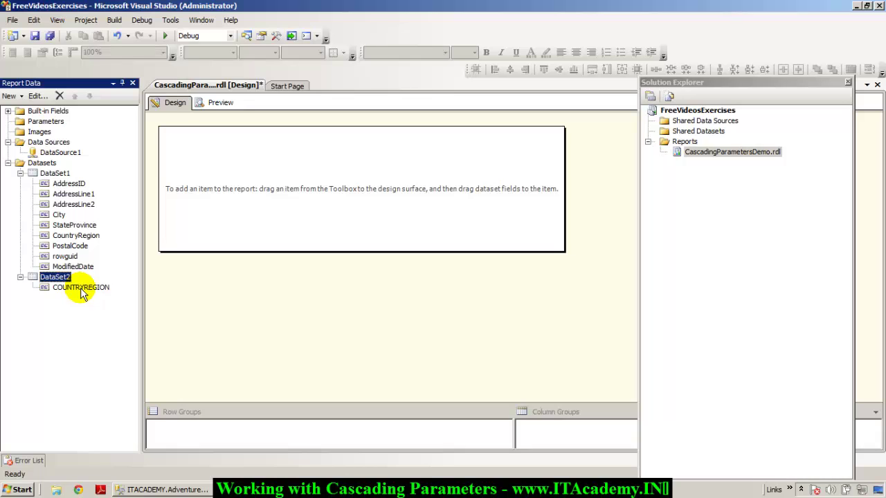
Step: Review DataSet2's COUNTRYREGION field and query without making changes
{"action": "left_click", "coordinate": [79, 288]}
{"action": "double_click", "coordinate": [55, 277]}
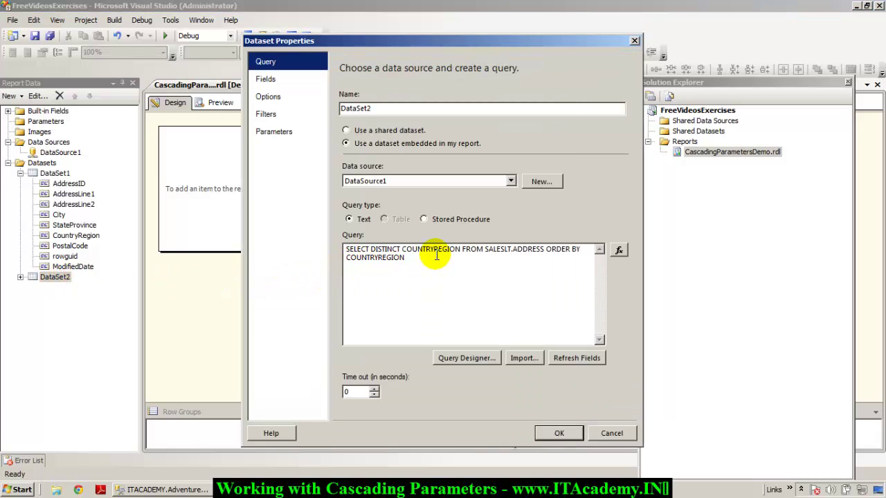
{"action": "left_click", "coordinate": [612, 433]}
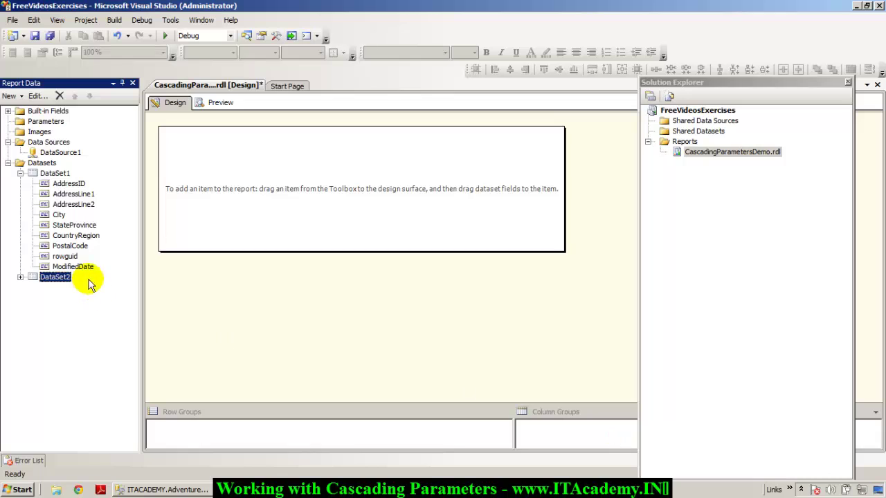
{"action": "left_click", "coordinate": [45, 163]}
Step: Add a third embedded dataset, DataSet3, using DataSource1
{"action": "right_click", "coordinate": [60, 165]}
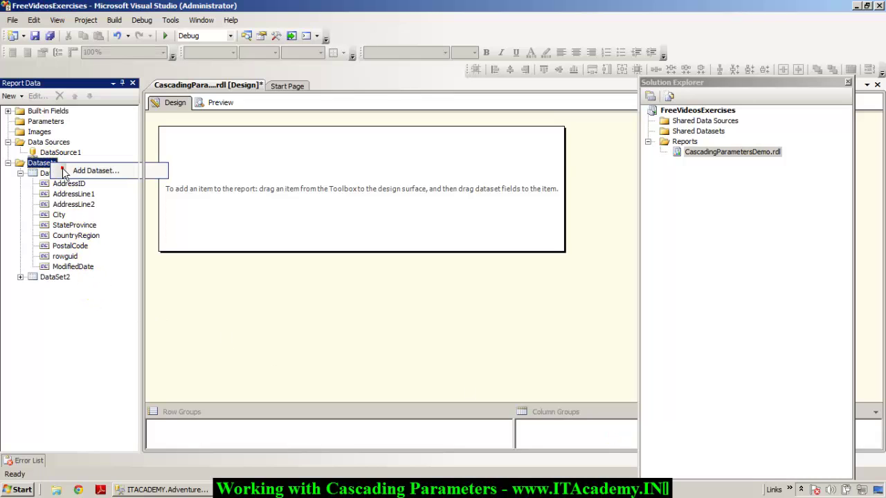
{"action": "left_click", "coordinate": [63, 169]}
{"action": "left_click", "coordinate": [409, 197]}
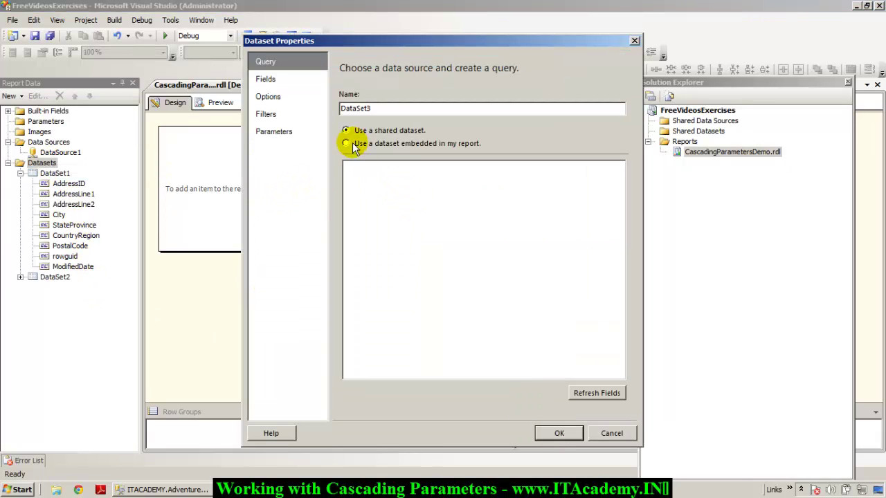
{"action": "left_click", "coordinate": [353, 143]}
{"action": "left_click", "coordinate": [368, 181]}
{"action": "left_click", "coordinate": [368, 189]}
{"action": "left_click", "coordinate": [397, 281]}
{"action": "type", "text": "SELECT DISTINCT STATEPROVINCE"}
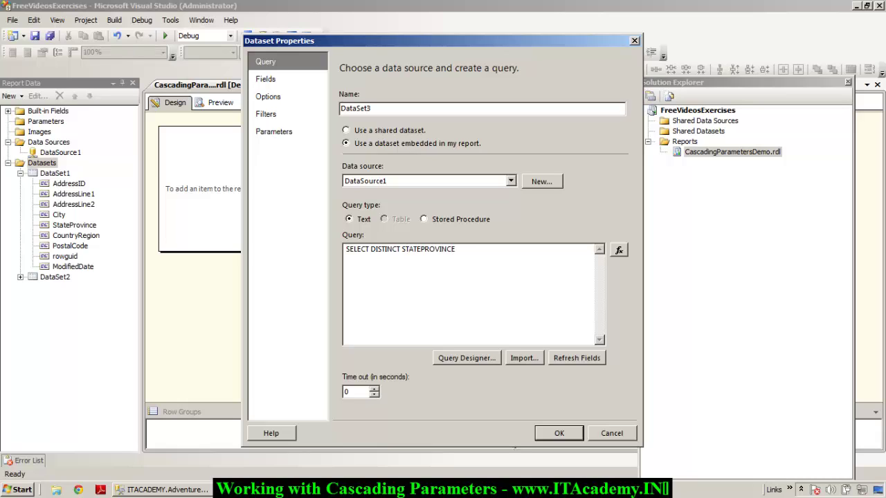
{"action": "type", "text": " FROM SALESLT.ADDRESS WHE"}
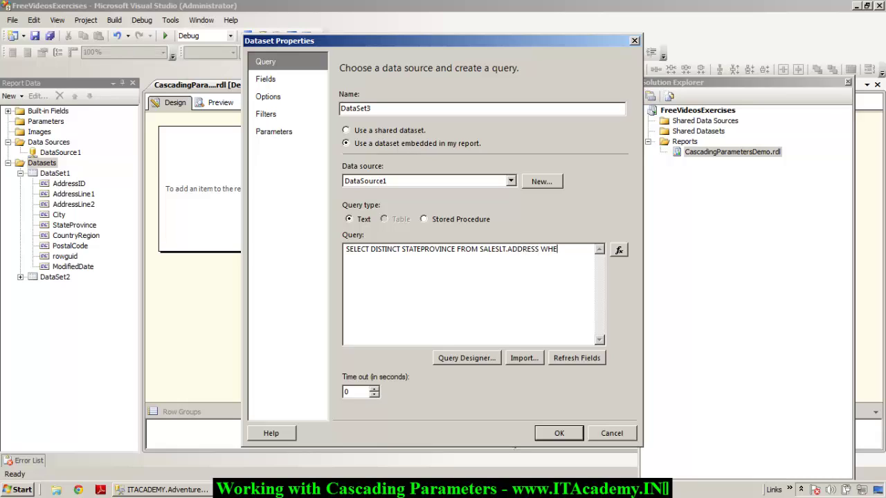
{"action": "type", "text": "RE CountryRegion=@CountryRegion"}
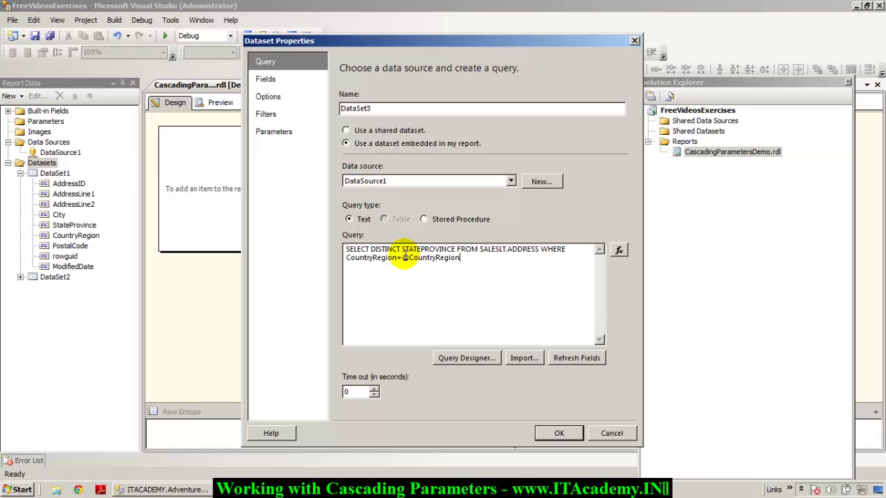
{"action": "left_click_drag", "start_coordinate": [402, 257], "coordinate": [460, 258]}
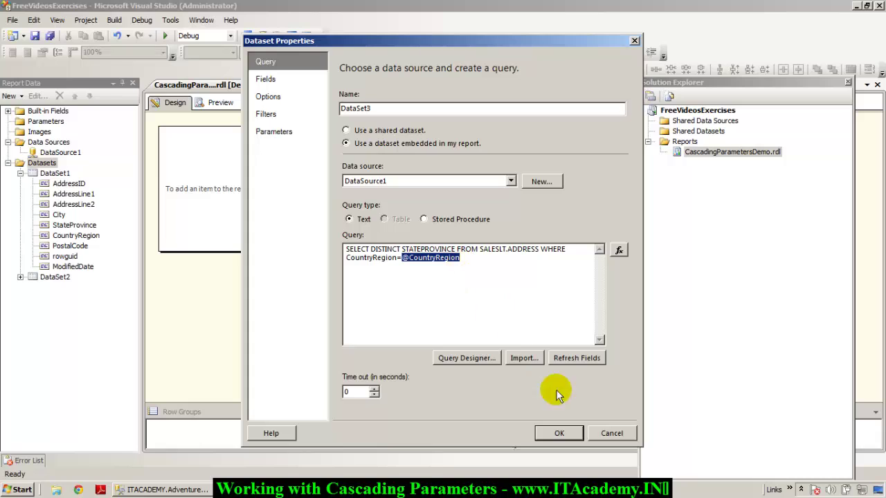
{"action": "left_click", "coordinate": [559, 433]}
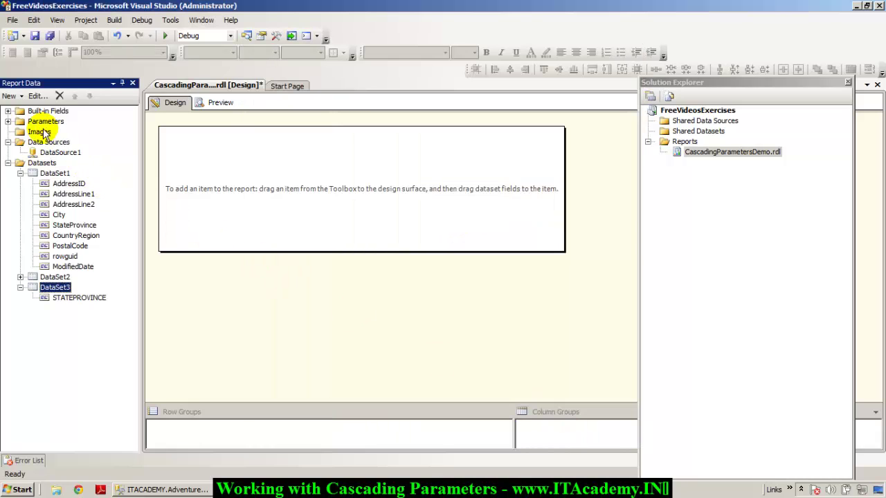
{"action": "left_click", "coordinate": [8, 121]}
{"action": "left_click", "coordinate": [61, 131]}
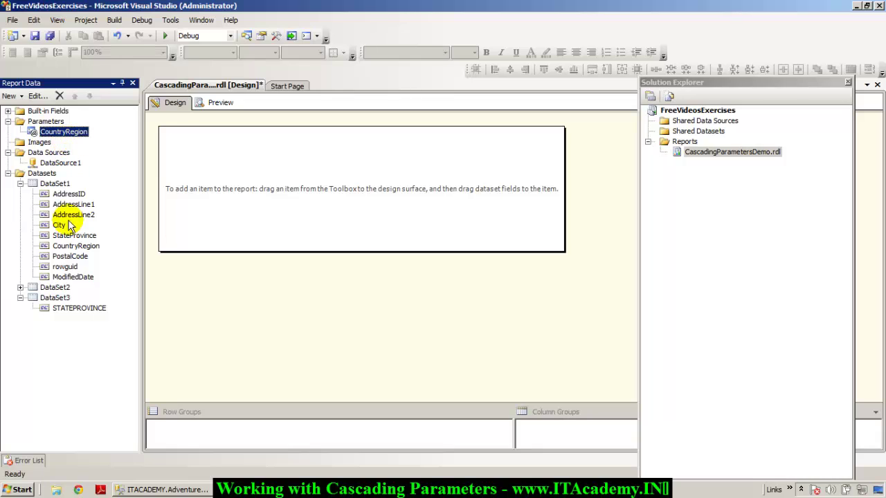
{"action": "left_click", "coordinate": [20, 287]}
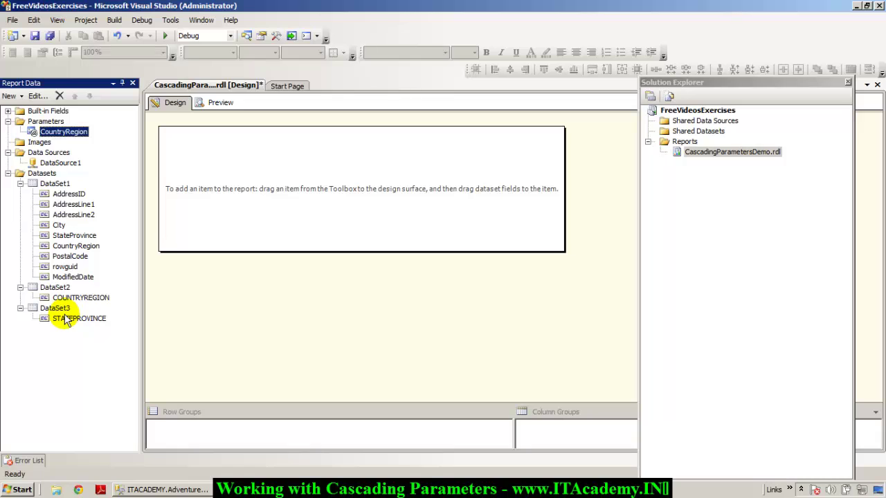
{"action": "left_click", "coordinate": [56, 184]}
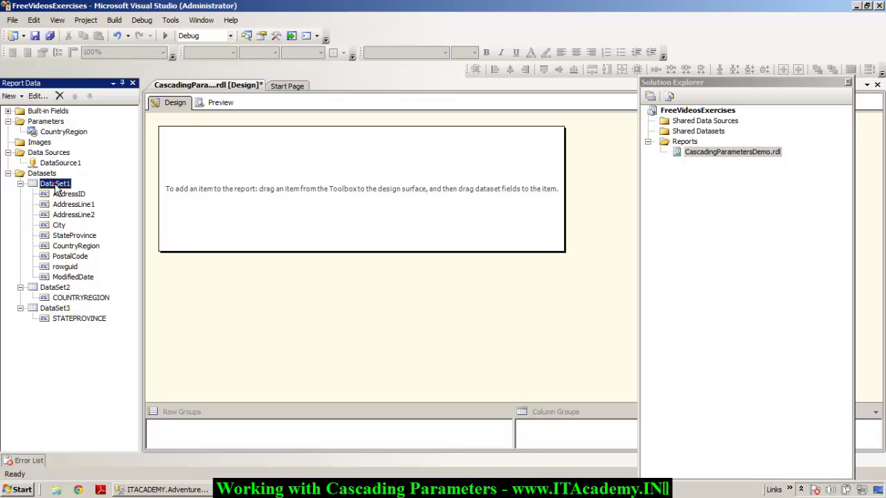
{"action": "left_click", "coordinate": [61, 288]}
{"action": "left_click", "coordinate": [62, 291]}
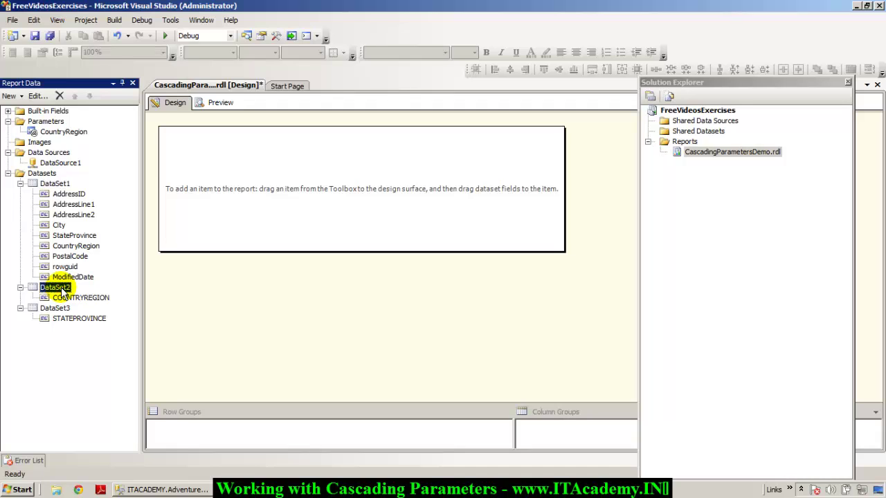
{"action": "left_click", "coordinate": [58, 309]}
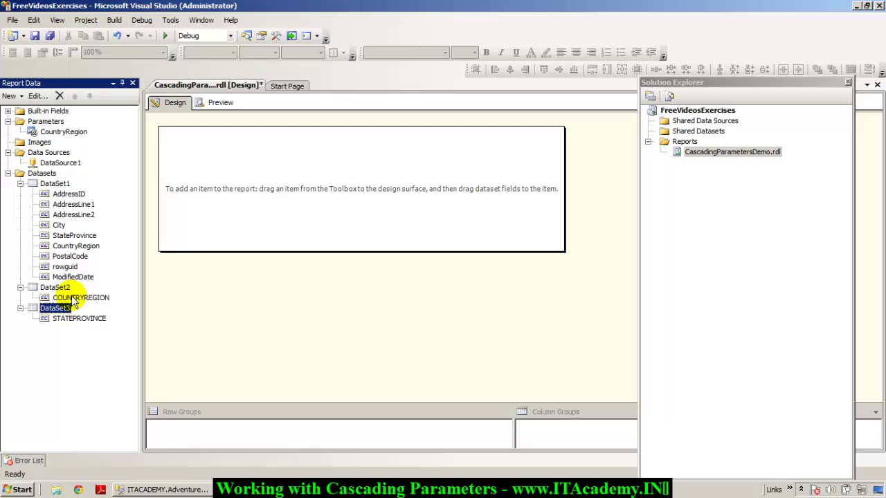
{"action": "right_click", "coordinate": [43, 174]}
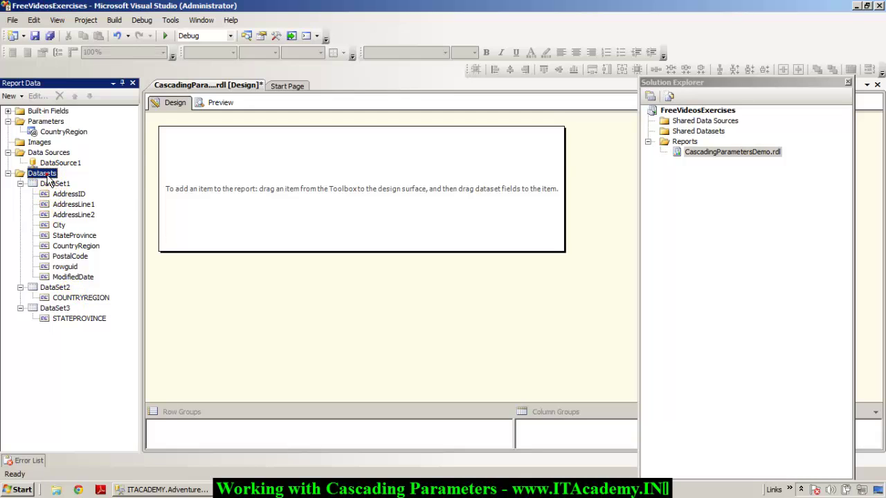
Step: Add a new embedded dataset, DataSet4, using DataSource1
{"action": "left_click", "coordinate": [66, 183]}
{"action": "left_click", "coordinate": [346, 143]}
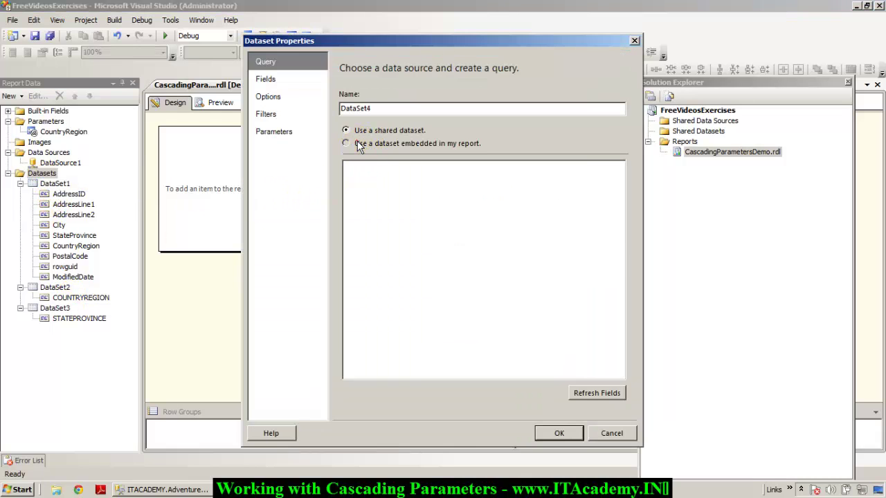
{"action": "left_click", "coordinate": [379, 180]}
{"action": "left_click", "coordinate": [374, 192]}
{"action": "left_click", "coordinate": [376, 265]}
{"action": "type", "text": "SELECT DISTINCT CITY FRO"}
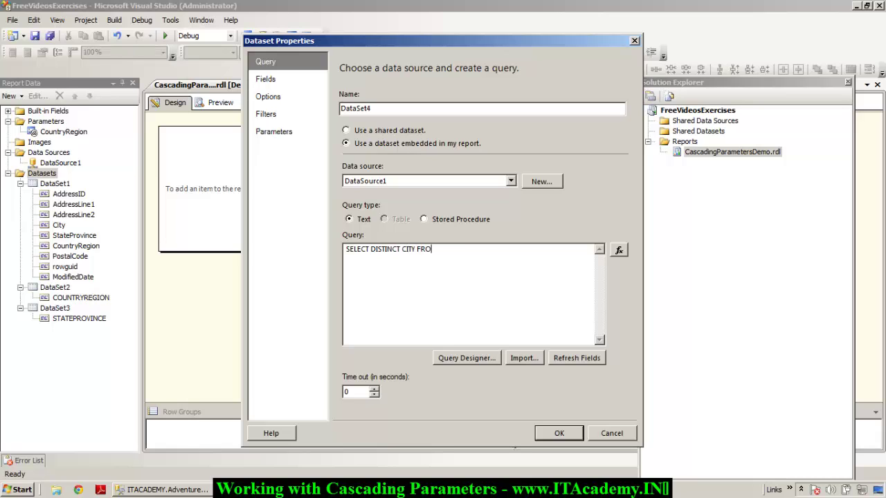
{"action": "type", "text": "ADDRESS WHERE "}
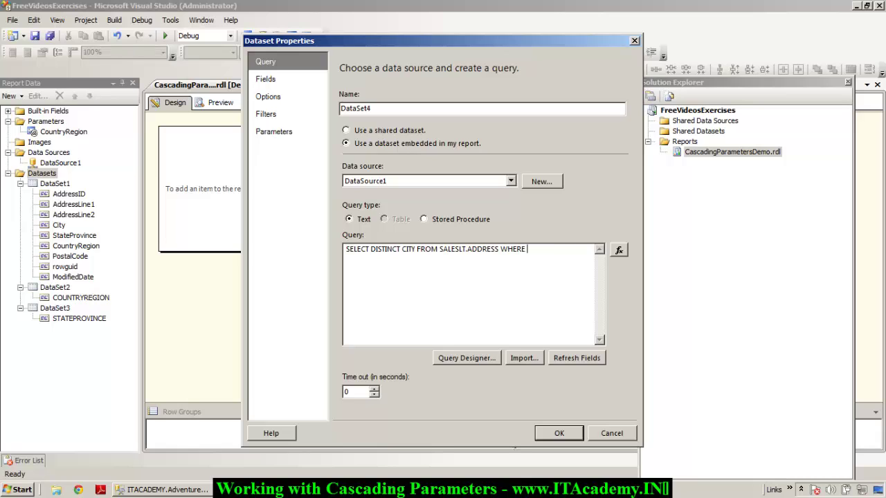
{"action": "type", "text": "CountryRegion=@CountryRegion and StateProvince=@StateProvince"}
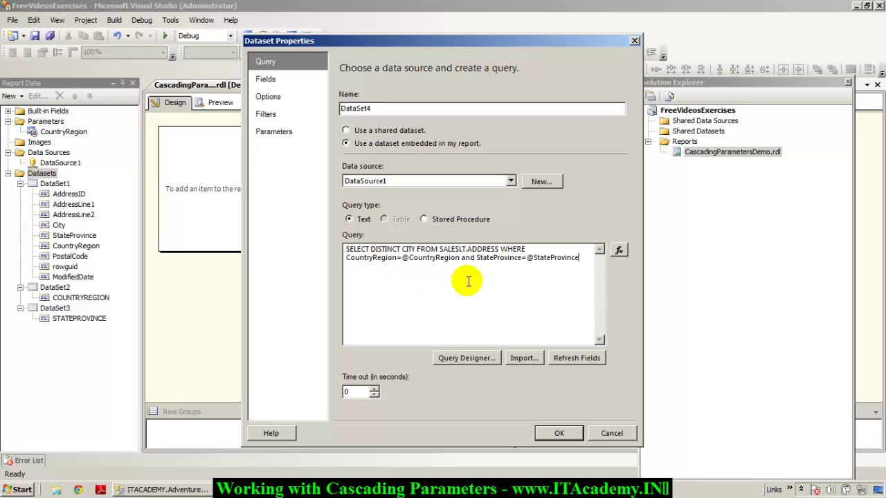
{"action": "left_click_drag", "start_coordinate": [526, 258], "coordinate": [575, 256]}
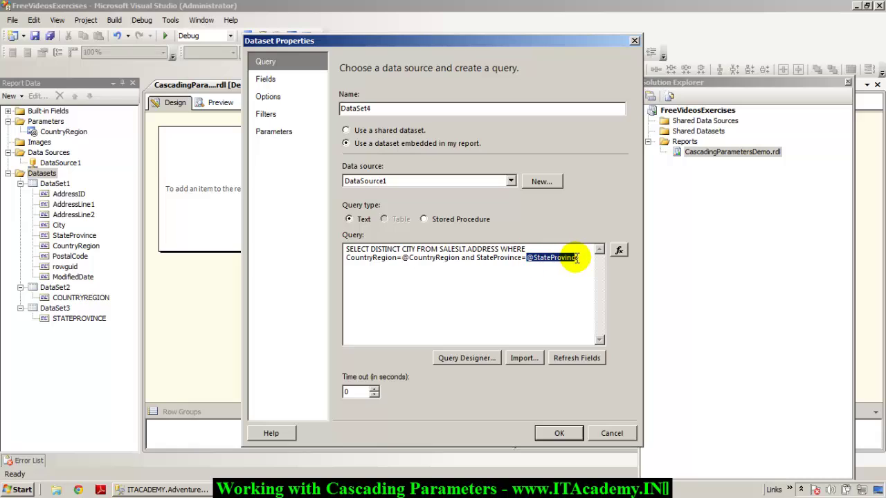
{"action": "left_click_drag", "start_coordinate": [402, 257], "coordinate": [460, 259]}
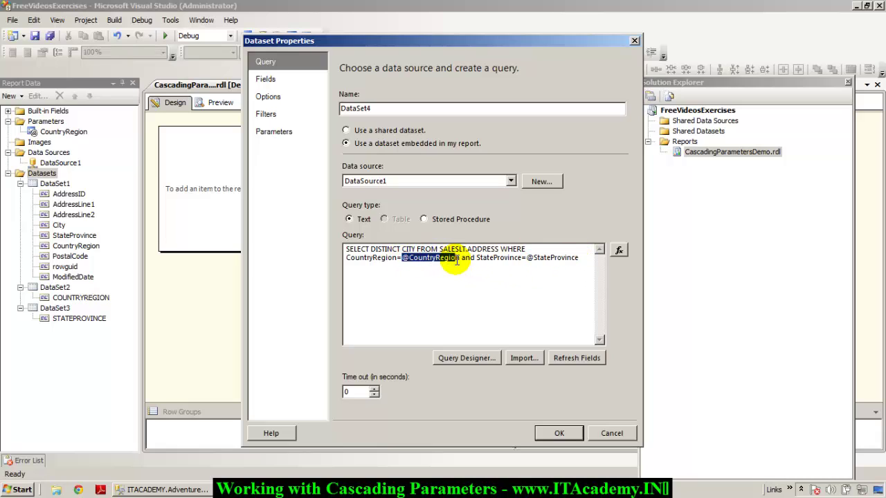
{"action": "left_click", "coordinate": [463, 274]}
{"action": "left_click", "coordinate": [463, 273]}
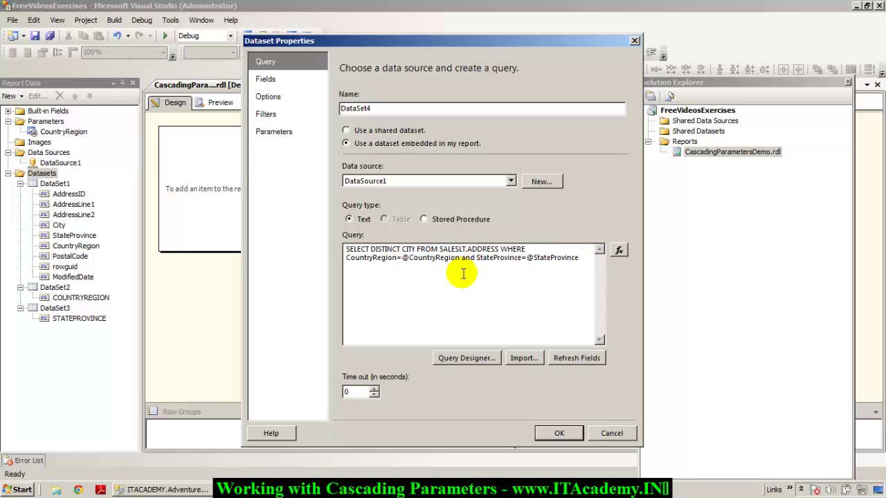
{"action": "left_click", "coordinate": [560, 433]}
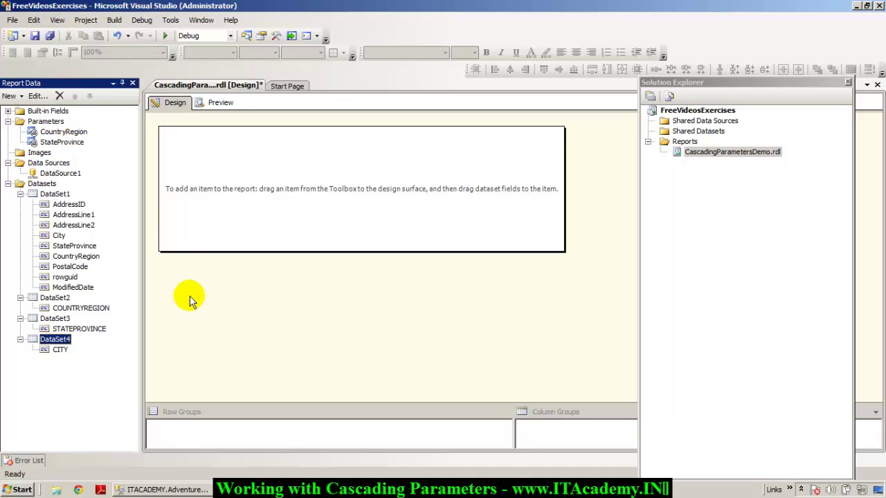
{"action": "left_click", "coordinate": [219, 103]}
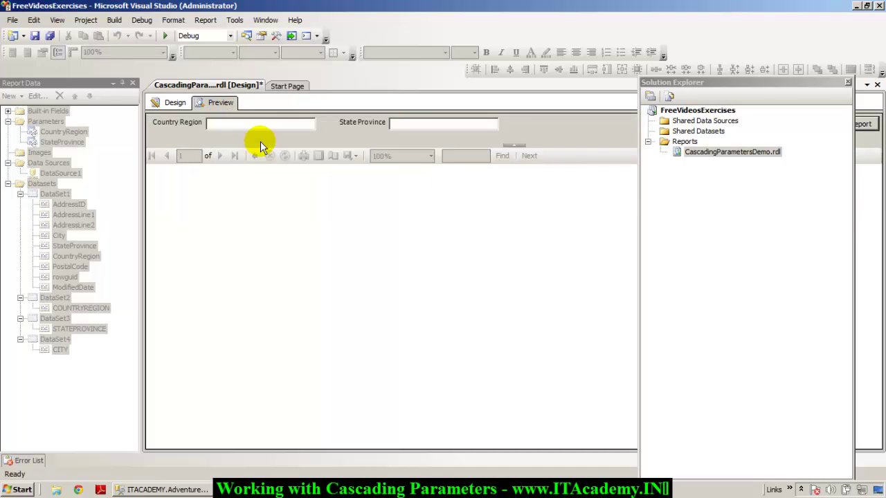
Step: Check the empty Country Region prompt, close Solution Explorer, and select the CountryRegion parameter in Design
{"action": "left_click", "coordinate": [252, 123]}
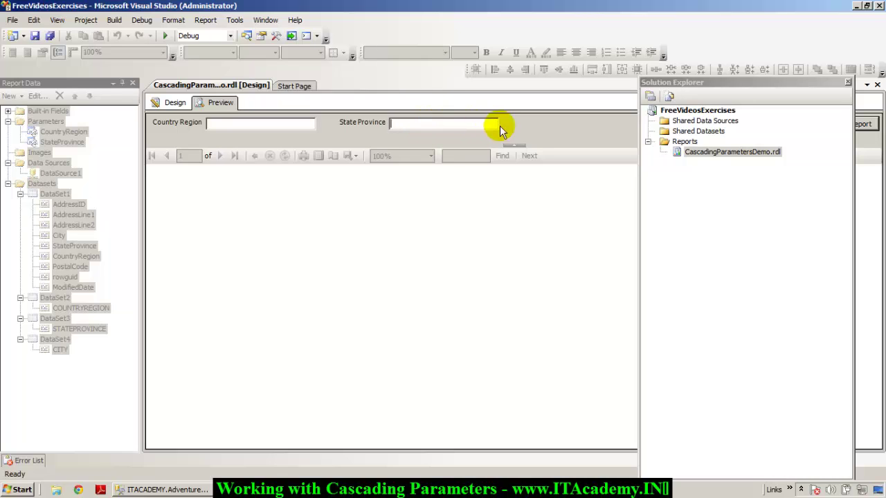
{"action": "left_click", "coordinate": [847, 83]}
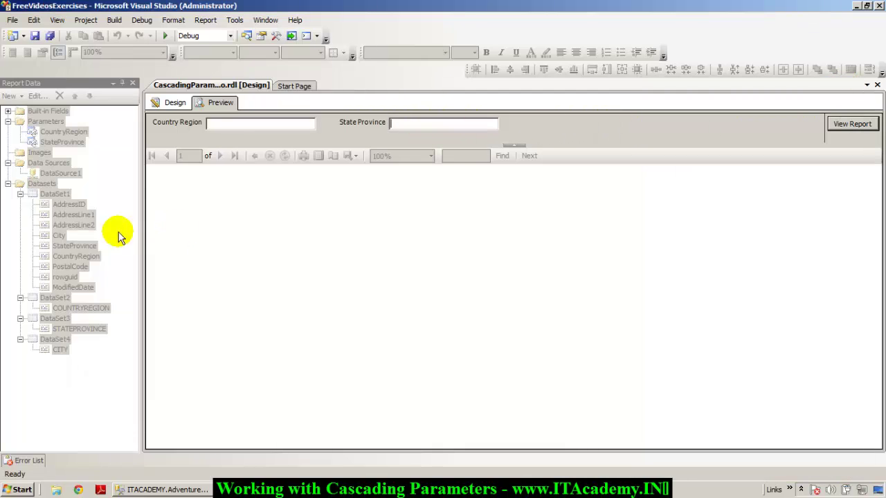
{"action": "left_click", "coordinate": [172, 105]}
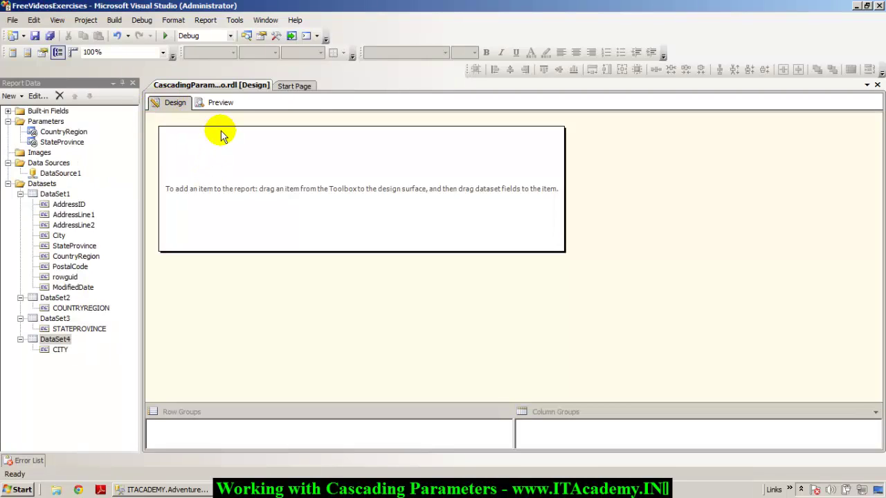
{"action": "left_click", "coordinate": [32, 135]}
Step: Set CountryRegion's available values to come from DataSet2, with COUNTRYREGION as both value and label
{"action": "double_click", "coordinate": [33, 135]}
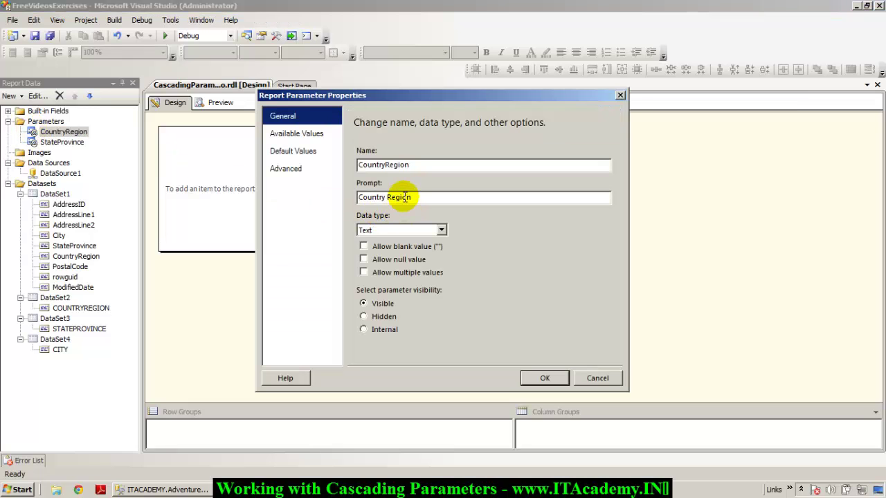
{"action": "left_click", "coordinate": [299, 138]}
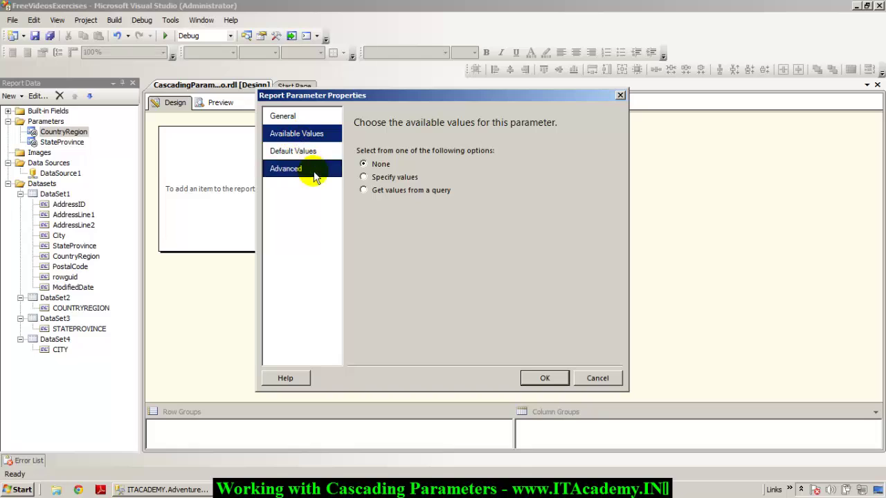
{"action": "left_click", "coordinate": [363, 190]}
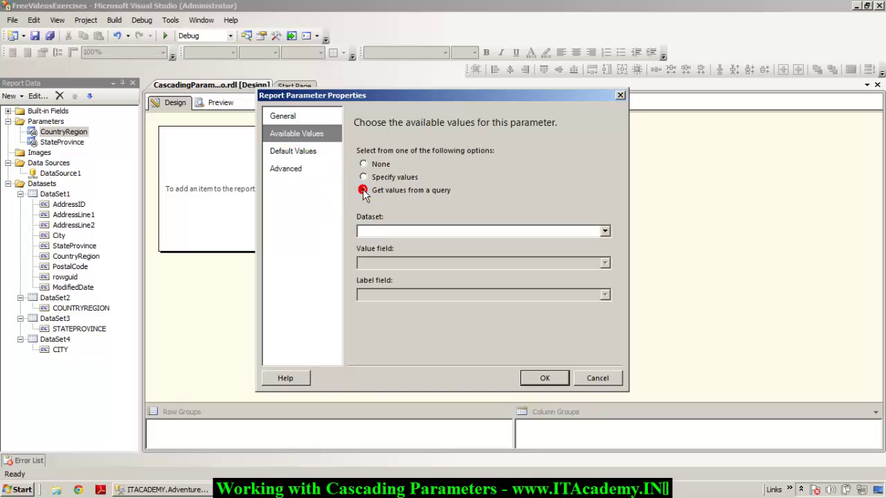
{"action": "left_click", "coordinate": [604, 232]}
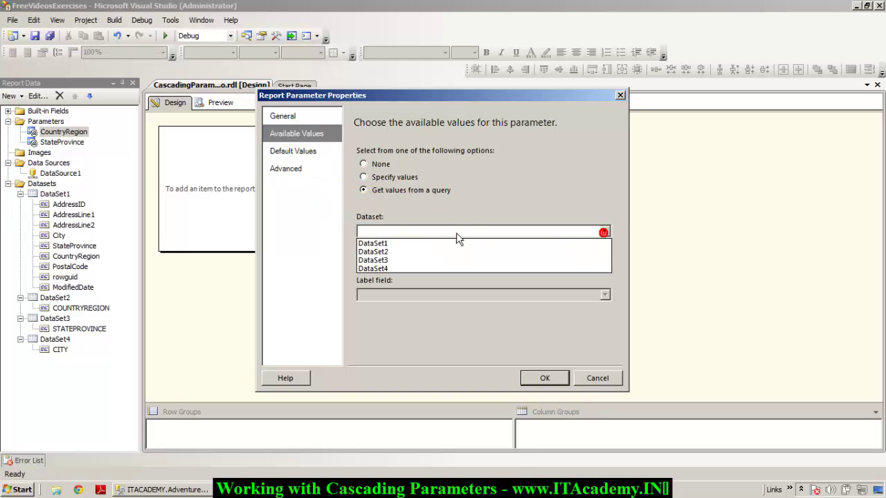
{"action": "left_click", "coordinate": [387, 252]}
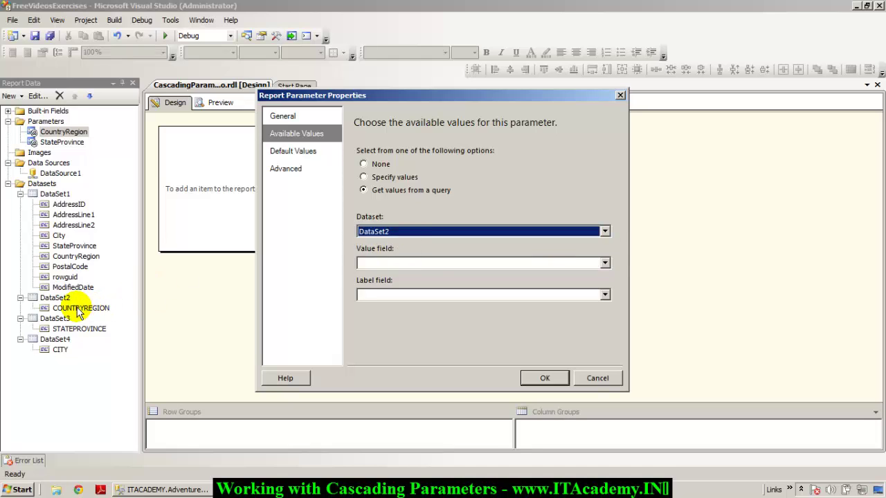
{"action": "left_click", "coordinate": [604, 262]}
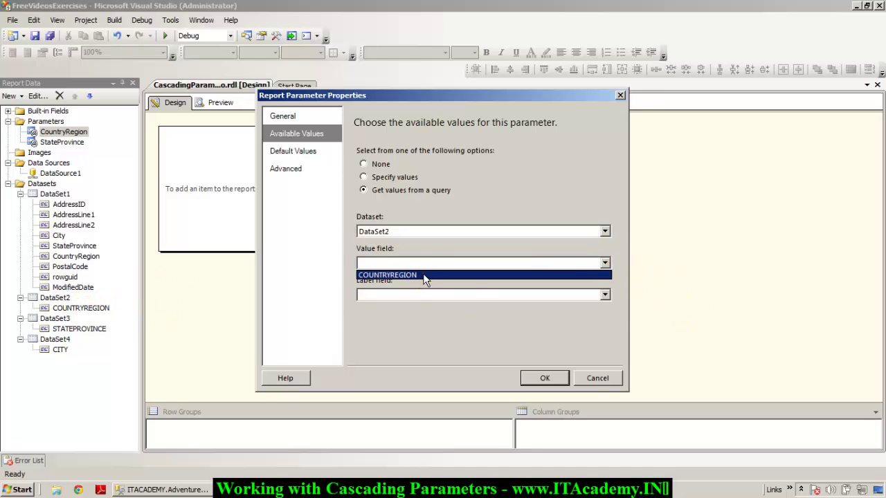
{"action": "left_click", "coordinate": [423, 274]}
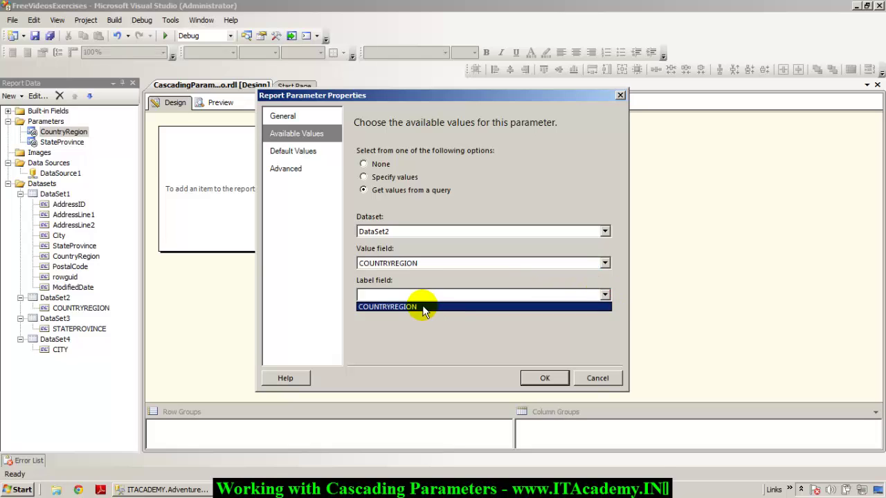
{"action": "left_click", "coordinate": [415, 307]}
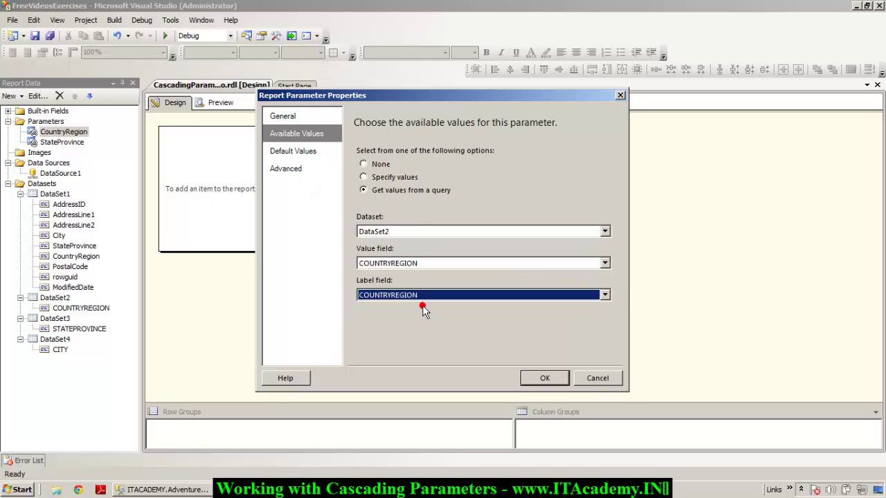
{"action": "left_click", "coordinate": [543, 378]}
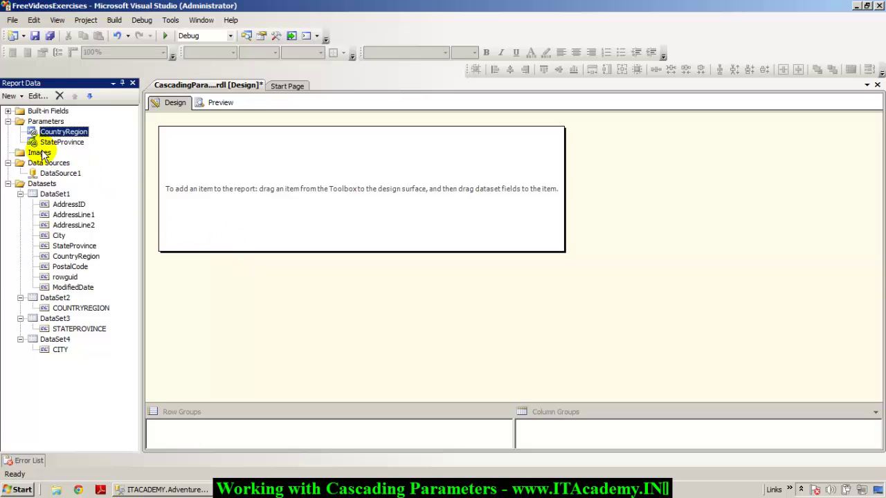
Step: Set StateProvince's available values from DataSet3, with STATEPROVINCE as value and label, then preview the report
{"action": "double_click", "coordinate": [61, 141]}
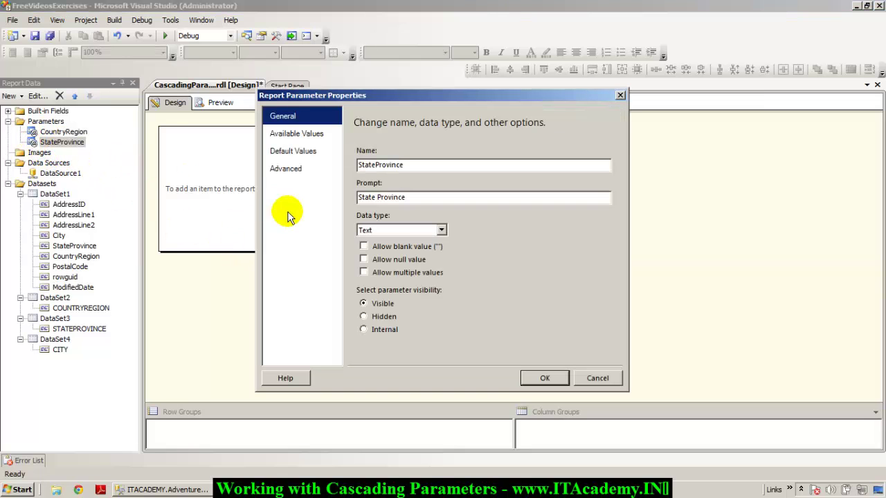
{"action": "left_click", "coordinate": [296, 134]}
{"action": "left_click", "coordinate": [364, 191]}
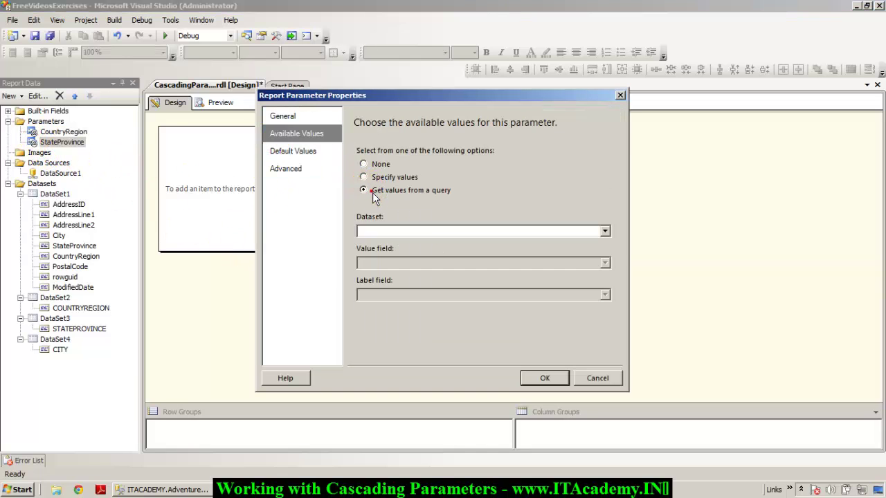
{"action": "left_click", "coordinate": [605, 232]}
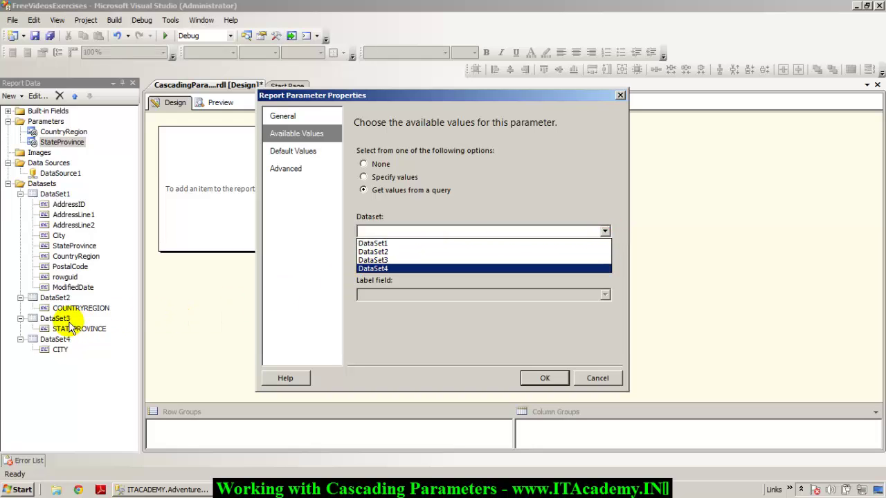
{"action": "left_click", "coordinate": [372, 260]}
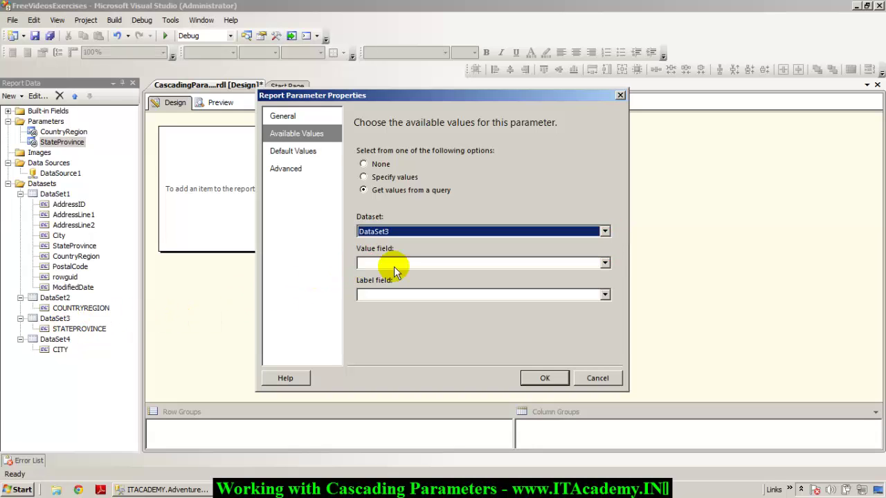
{"action": "left_click", "coordinate": [394, 266]}
{"action": "left_click", "coordinate": [391, 274]}
{"action": "left_click", "coordinate": [388, 293]}
{"action": "left_click", "coordinate": [388, 307]}
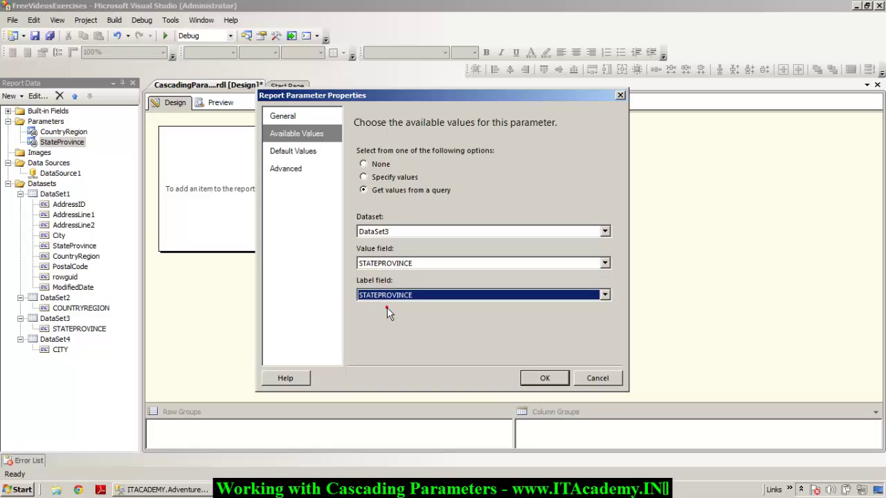
{"action": "left_click", "coordinate": [558, 383]}
{"action": "left_click", "coordinate": [222, 103]}
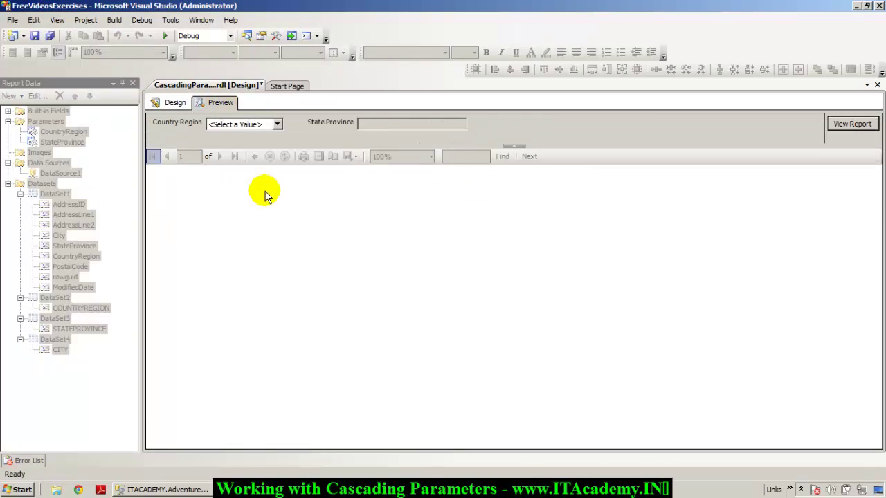
Step: Choose Canada in Country Region and check that State Province lists only Canadian provinces, then go back to Design
{"action": "left_click", "coordinate": [253, 125]}
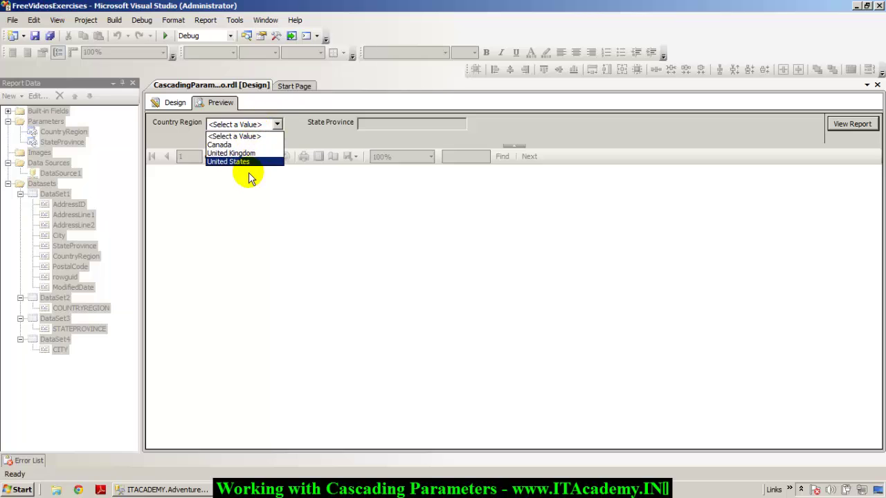
{"action": "left_click", "coordinate": [261, 206]}
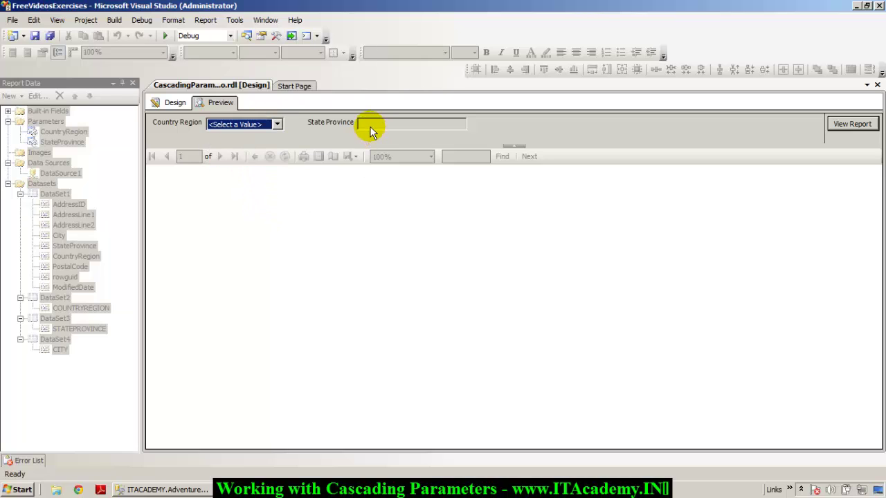
{"action": "left_click", "coordinate": [277, 124]}
{"action": "left_click", "coordinate": [242, 142]}
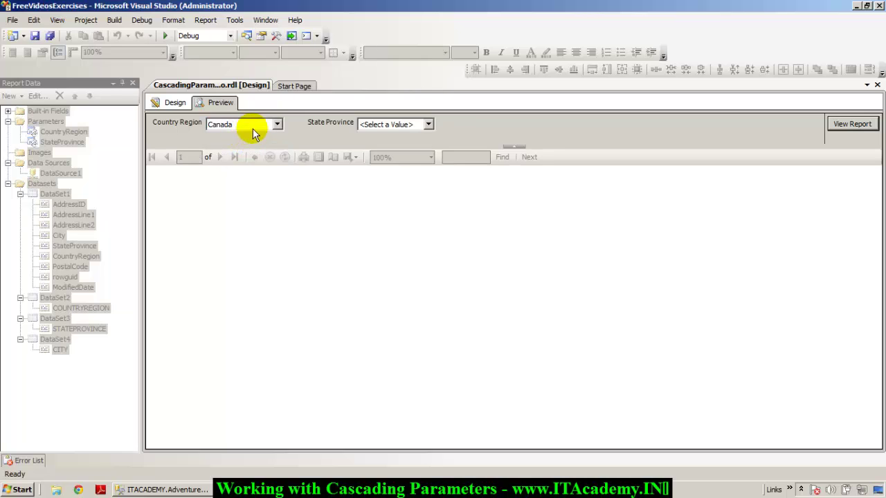
{"action": "left_click", "coordinate": [390, 124]}
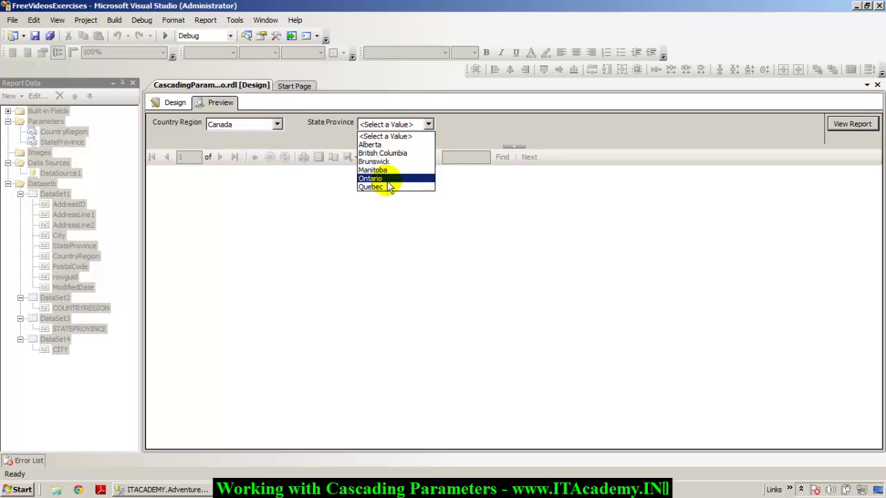
{"action": "left_click", "coordinate": [344, 220]}
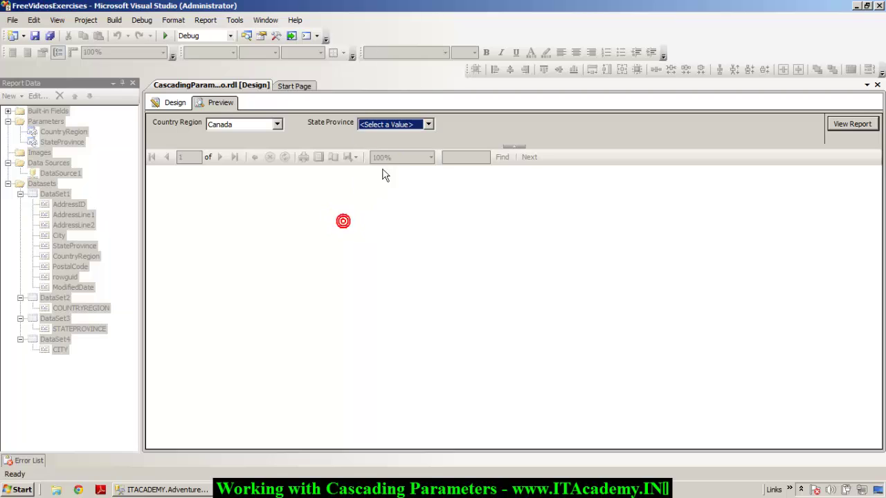
{"action": "left_click", "coordinate": [176, 104]}
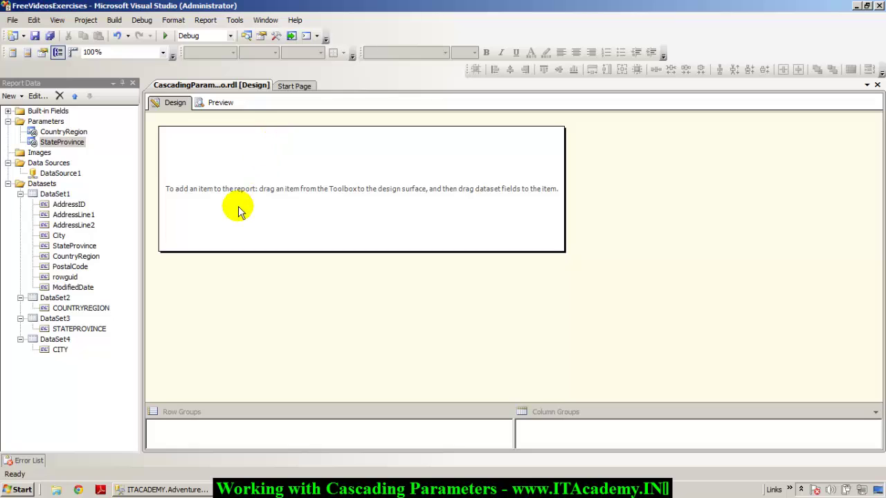
{"action": "left_click", "coordinate": [55, 194]}
{"action": "double_click", "coordinate": [55, 195]}
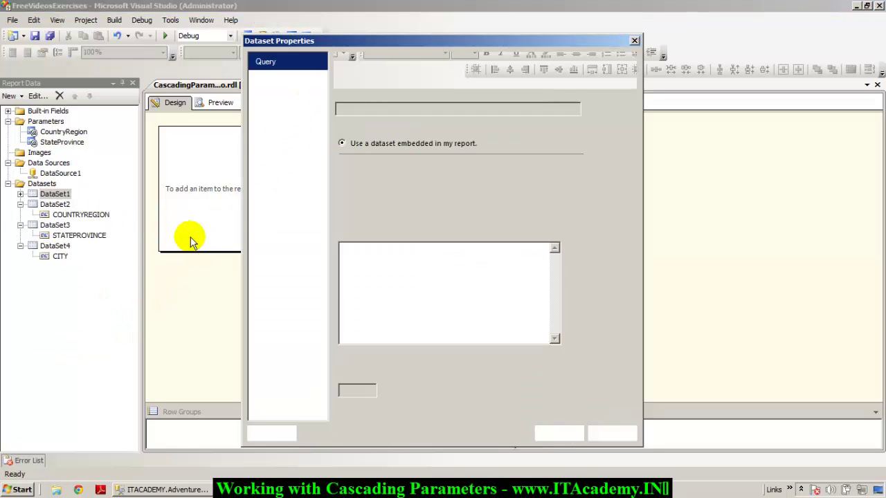
{"action": "left_click", "coordinate": [497, 250]}
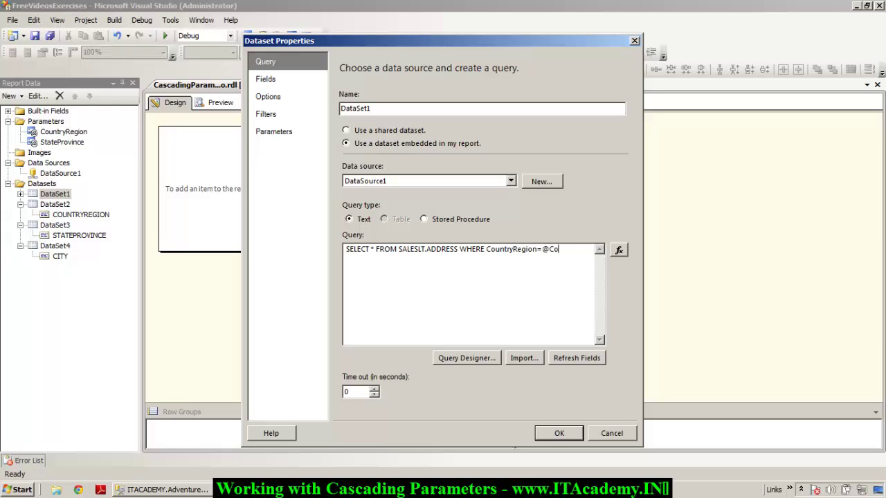
{"action": "type", "text": "WHERE CountryRegion=@CountryRegion"}
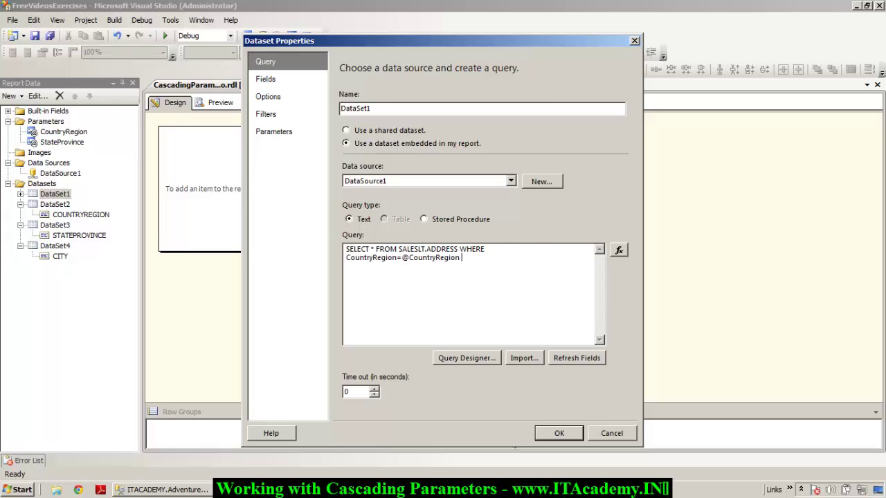
{"action": "type", "text": " AND Statepr"}
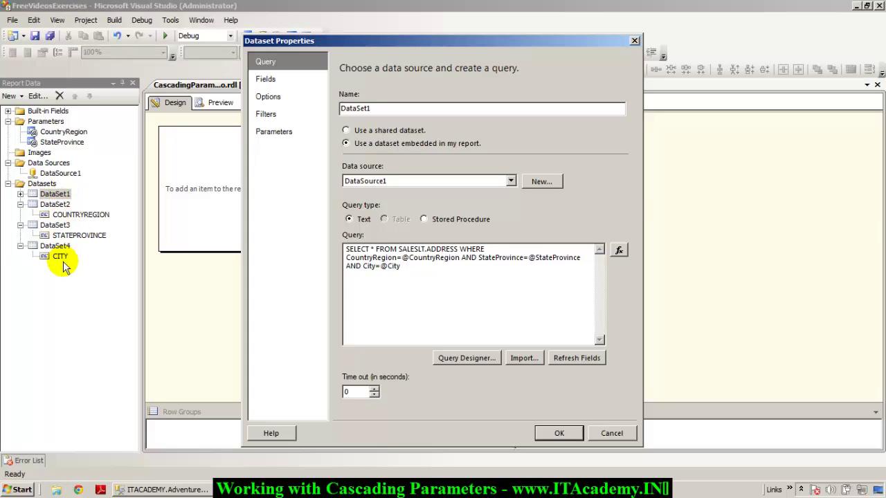
{"action": "double_click", "coordinate": [439, 261]}
{"action": "left_click", "coordinate": [453, 274]}
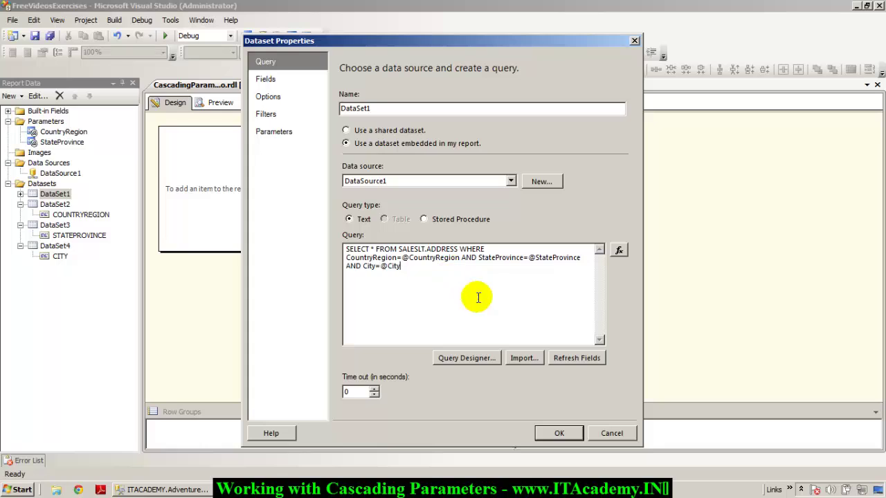
{"action": "left_click", "coordinate": [566, 435]}
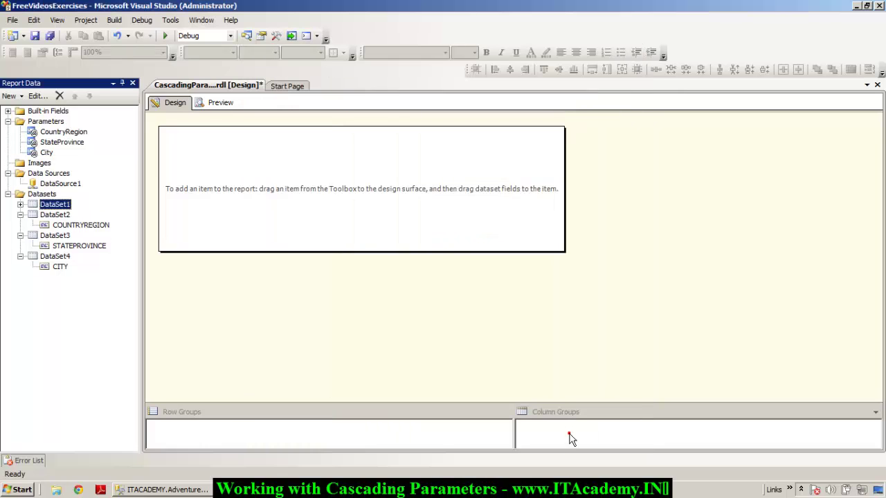
Step: Set the City parameter's values and labels from DataSet4's CITY field, then save the report
{"action": "left_click", "coordinate": [47, 153]}
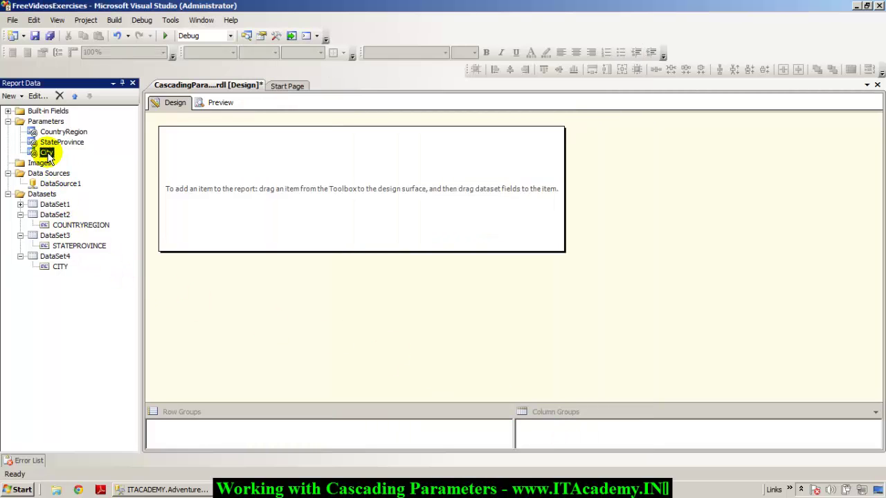
{"action": "double_click", "coordinate": [46, 152]}
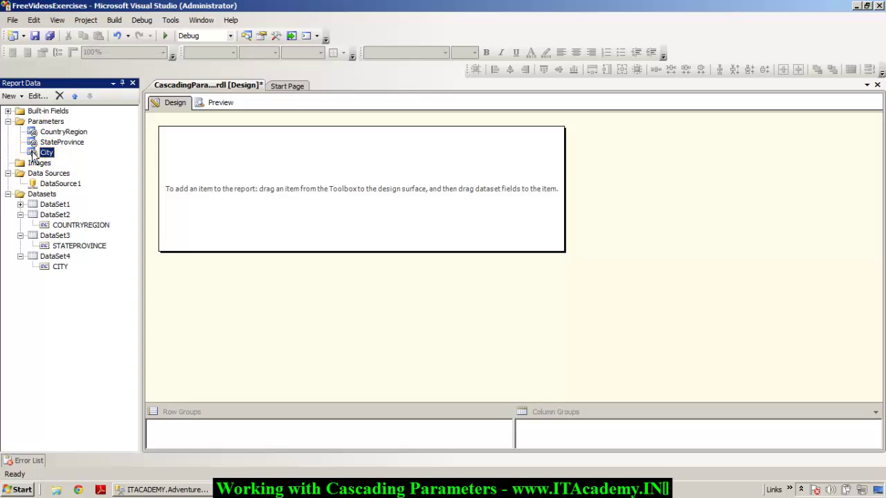
{"action": "left_click", "coordinate": [287, 136]}
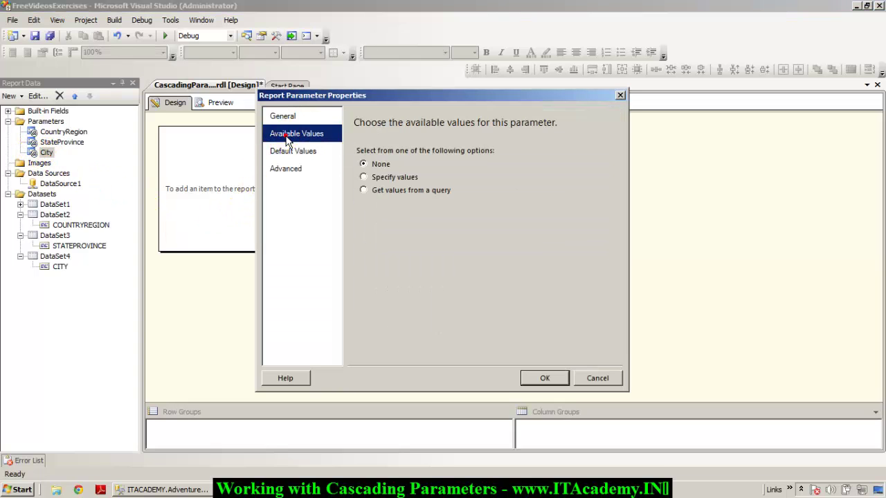
{"action": "left_click", "coordinate": [365, 191]}
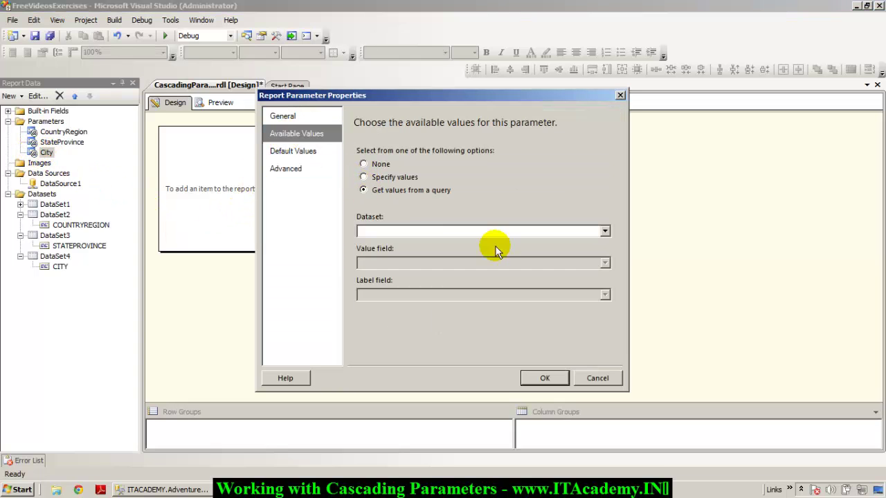
{"action": "left_click", "coordinate": [605, 231]}
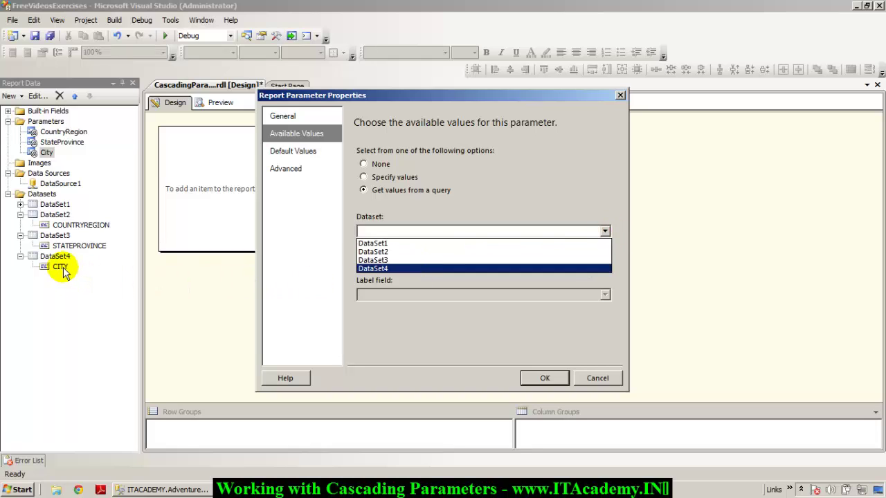
{"action": "left_click", "coordinate": [367, 268]}
{"action": "left_click", "coordinate": [382, 264]}
{"action": "left_click", "coordinate": [381, 275]}
{"action": "left_click", "coordinate": [381, 295]}
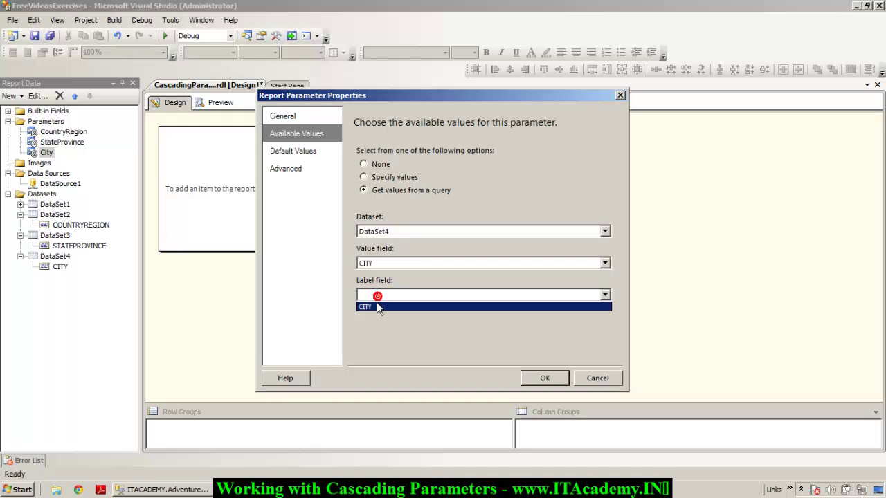
{"action": "left_click", "coordinate": [376, 305]}
{"action": "left_click", "coordinate": [539, 378]}
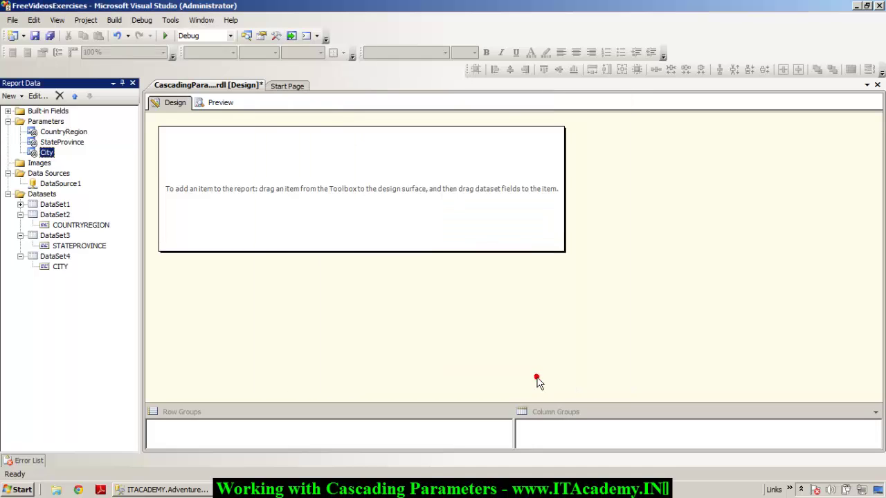
{"action": "left_click", "coordinate": [34, 35]}
Step: Preview the report, choose United Kingdom and England, and check the offered city list
{"action": "left_click", "coordinate": [221, 105]}
{"action": "left_click", "coordinate": [242, 125]}
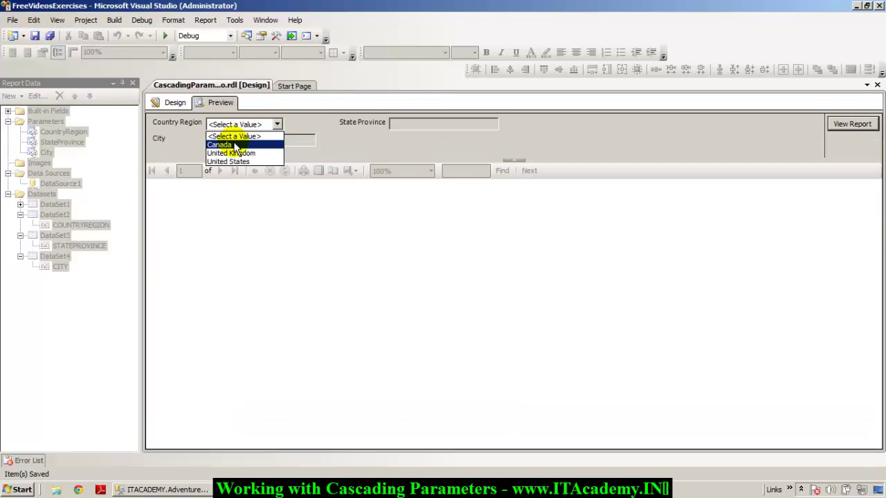
{"action": "left_click", "coordinate": [231, 153]}
{"action": "left_click", "coordinate": [426, 127]}
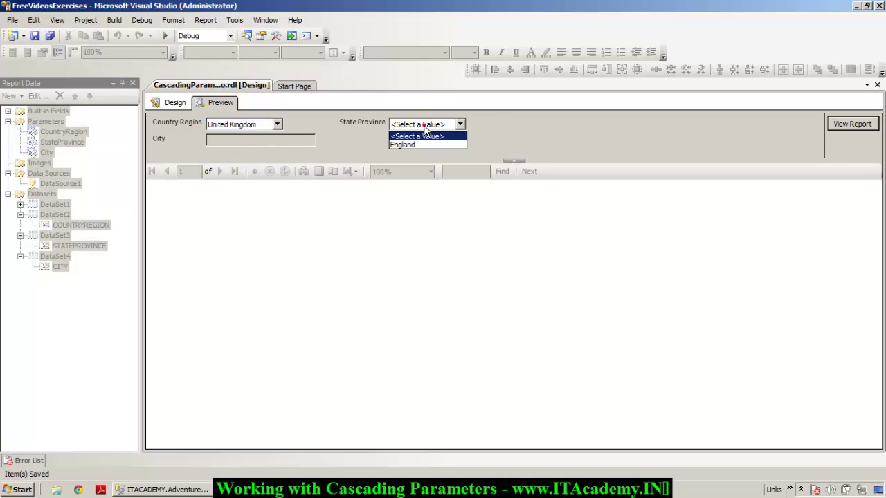
{"action": "left_click", "coordinate": [415, 144]}
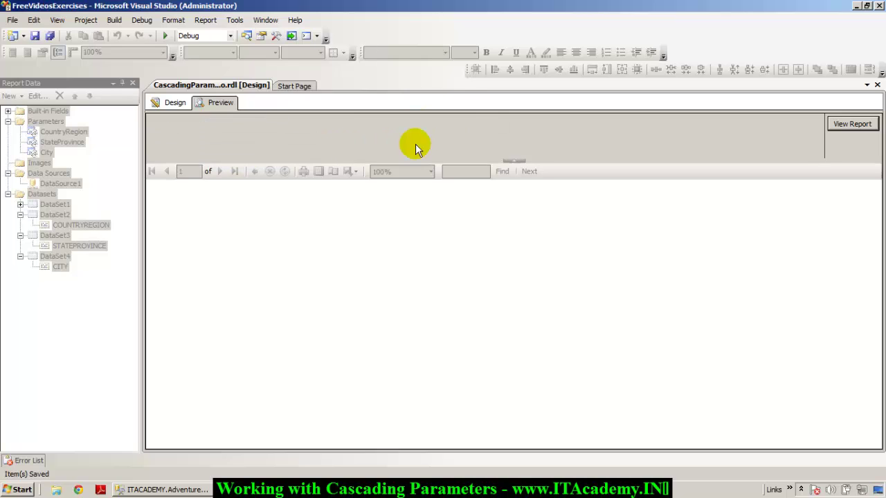
{"action": "left_click", "coordinate": [247, 140]}
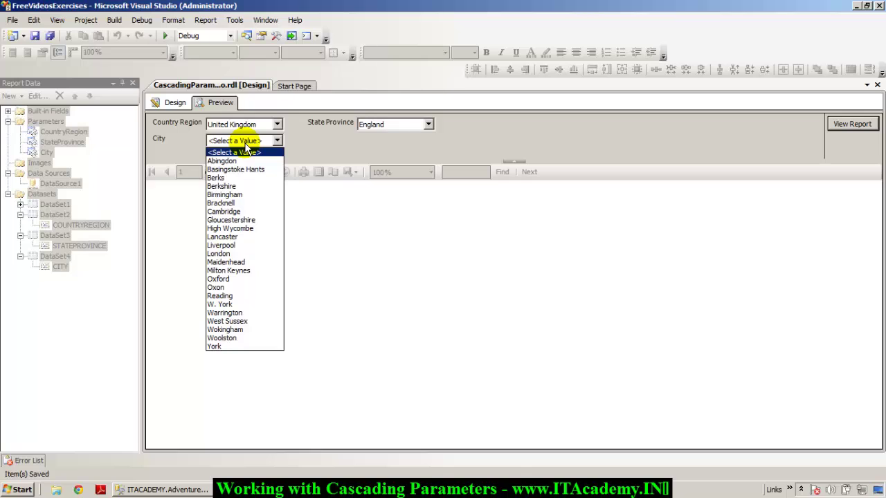
{"action": "left_click", "coordinate": [315, 185]}
Step: Switch to United States, California and Baldwin Park, then return to Design view
{"action": "left_click", "coordinate": [266, 124]}
{"action": "left_click", "coordinate": [244, 153]}
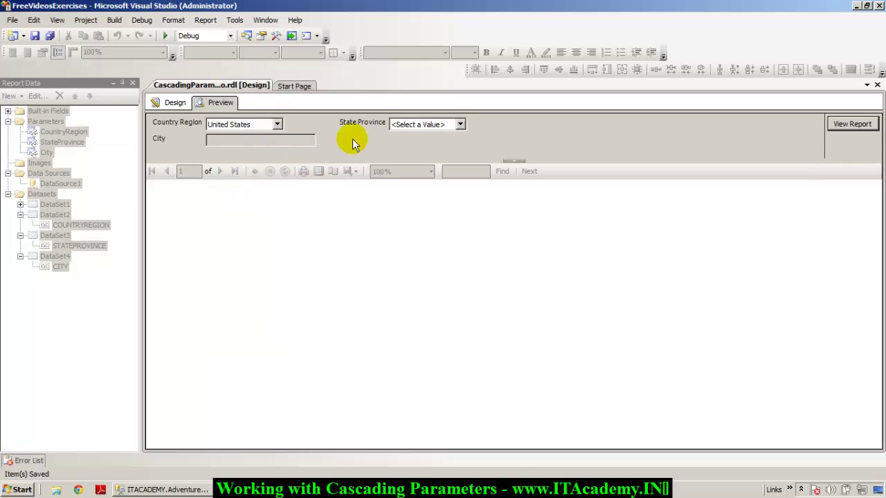
{"action": "left_click", "coordinate": [420, 125]}
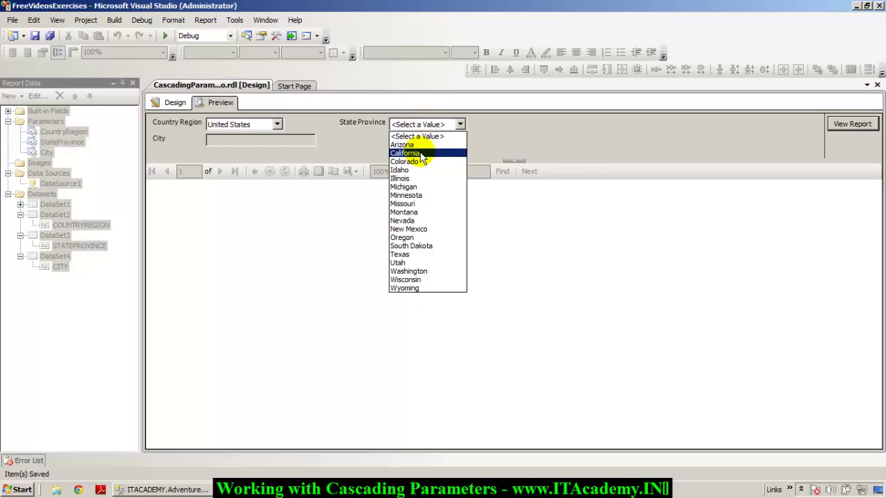
{"action": "left_click", "coordinate": [415, 153]}
{"action": "left_click", "coordinate": [247, 139]}
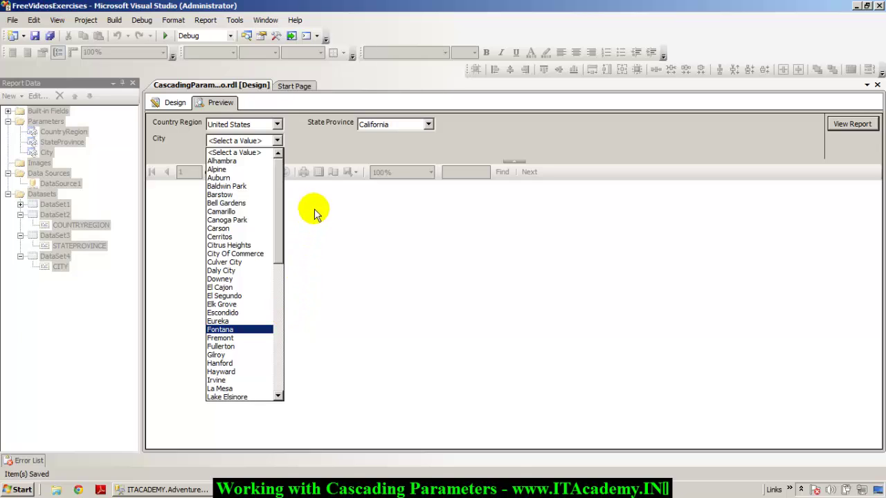
{"action": "left_click", "coordinate": [315, 208]}
{"action": "left_click", "coordinate": [251, 139]}
{"action": "left_click", "coordinate": [238, 186]}
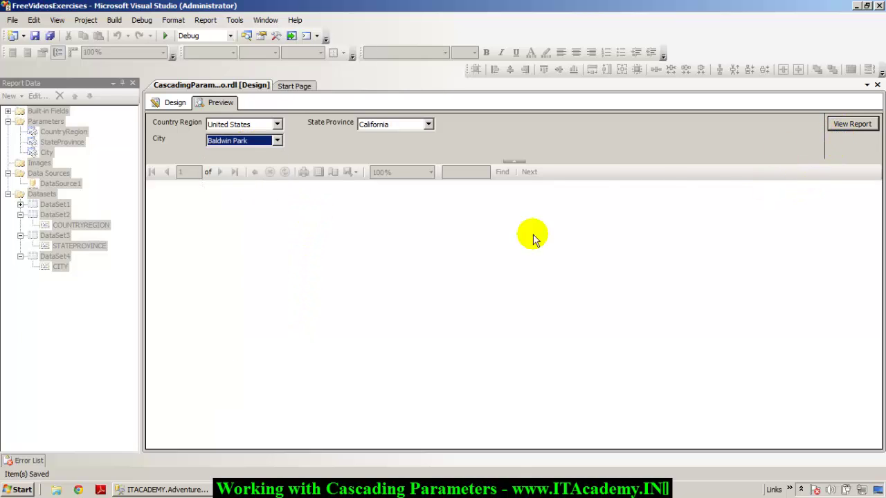
{"action": "left_click", "coordinate": [173, 103]}
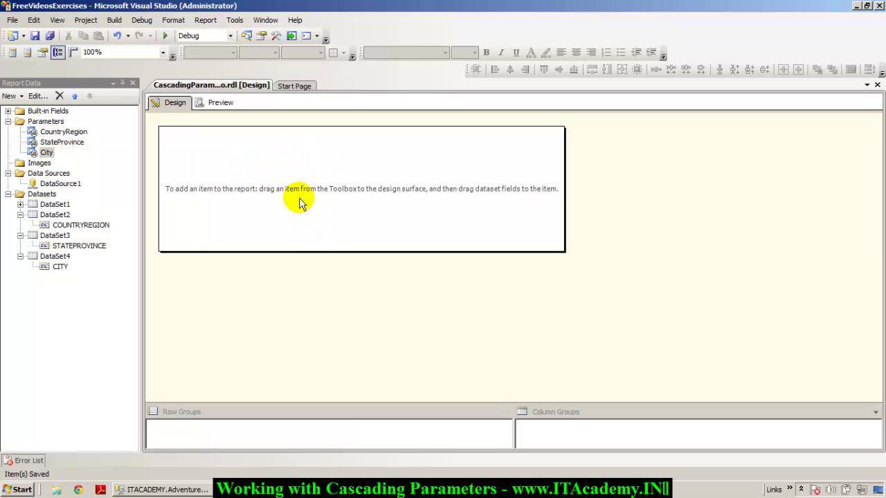
Step: Place a new table from the Toolbox onto the report body
{"action": "left_click", "coordinate": [57, 20]}
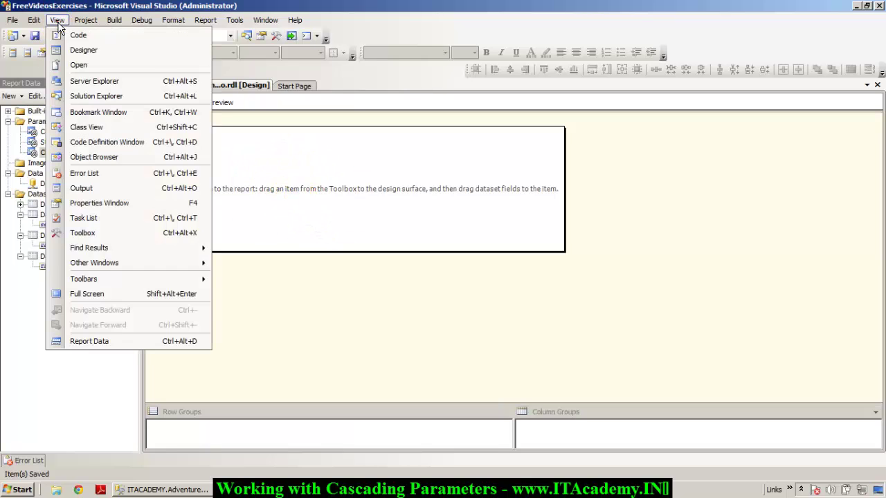
{"action": "left_click", "coordinate": [108, 234]}
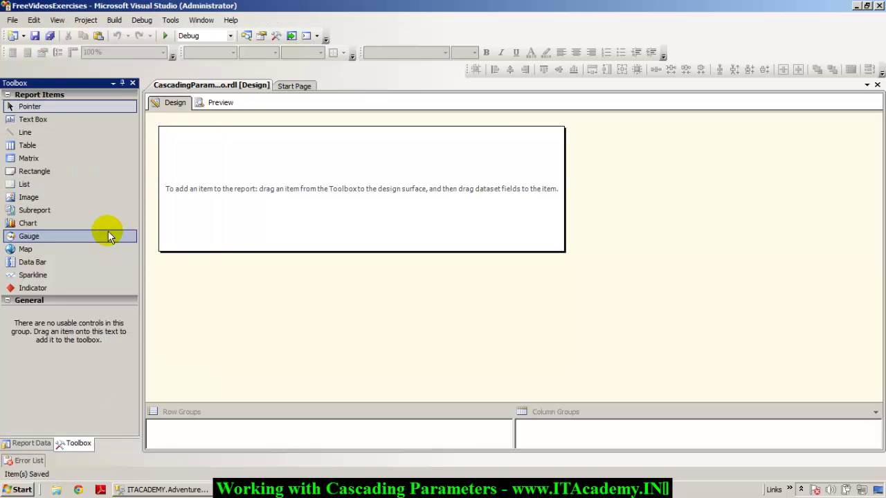
{"action": "left_click_drag", "start_coordinate": [31, 144], "coordinate": [211, 170]}
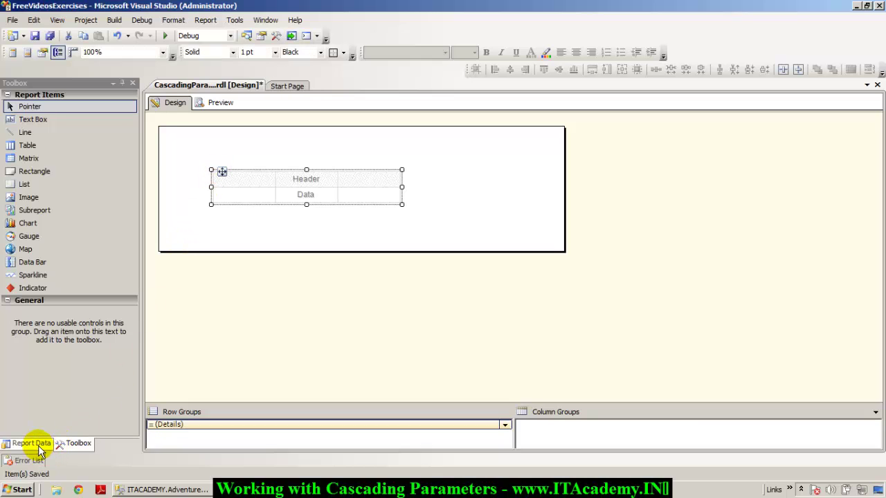
Step: Fill the table columns with DataSet1's CountryRegion, StateProvince, City, PostalCode and AddressLine1 fields
{"action": "left_click", "coordinate": [31, 443]}
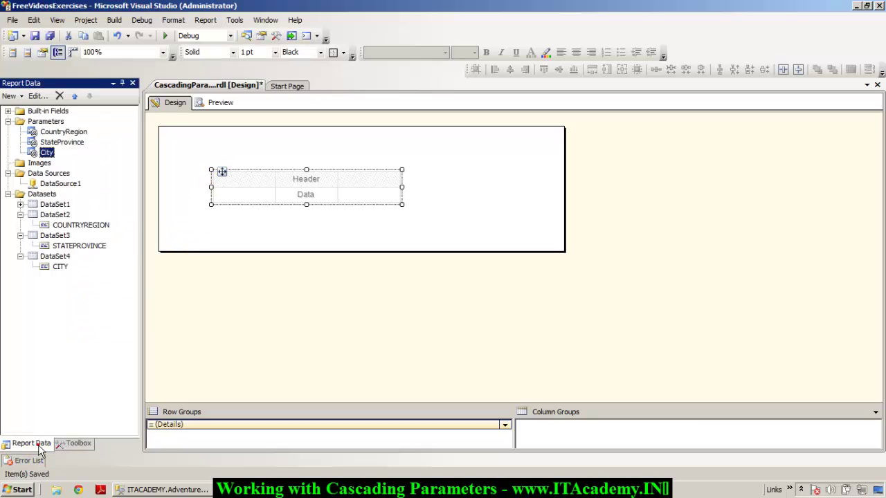
{"action": "left_click", "coordinate": [20, 204]}
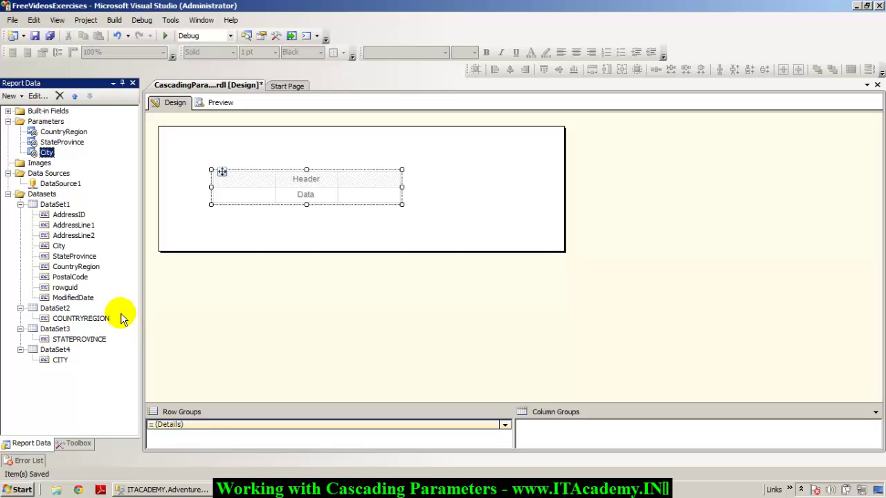
{"action": "left_click_drag", "start_coordinate": [80, 267], "coordinate": [228, 197]}
{"action": "left_click_drag", "start_coordinate": [74, 256], "coordinate": [294, 198]}
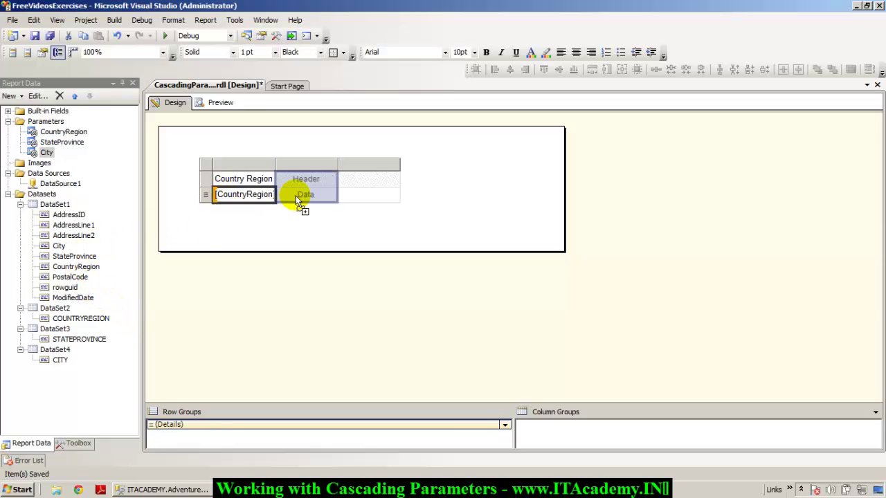
{"action": "left_click_drag", "start_coordinate": [60, 246], "coordinate": [348, 195]}
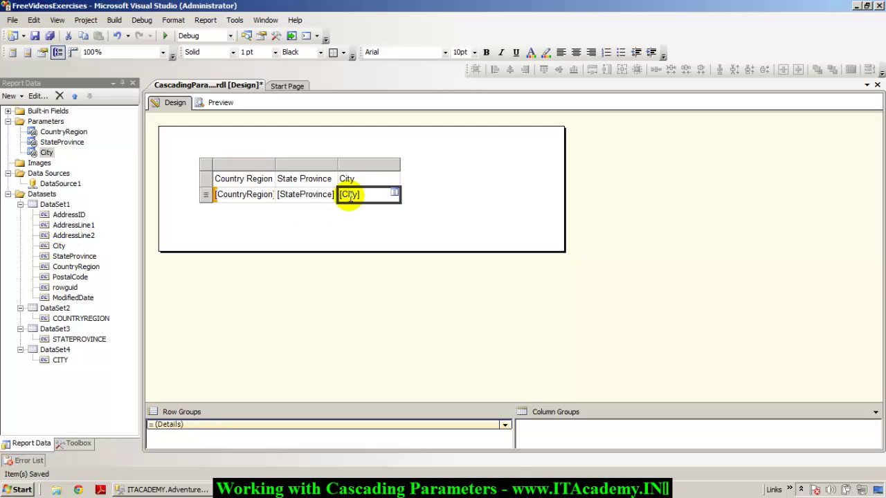
{"action": "left_click_drag", "start_coordinate": [70, 280], "coordinate": [396, 194]}
{"action": "left_click_drag", "start_coordinate": [73, 230], "coordinate": [457, 192]}
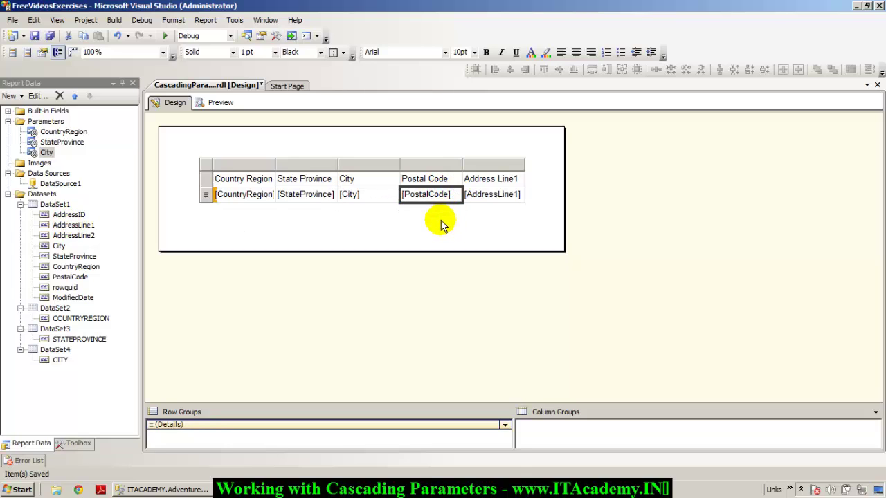
{"action": "left_click", "coordinate": [354, 240]}
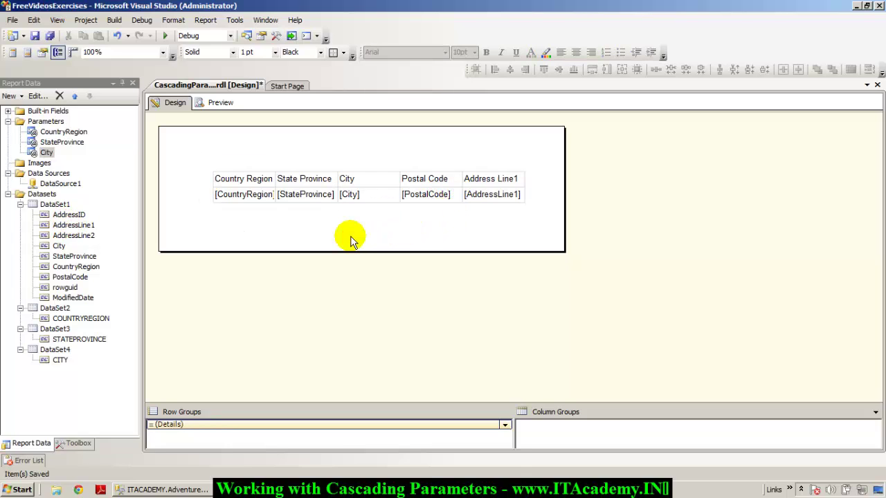
Step: Preview the report and run it for United States, California, Irvine
{"action": "left_click", "coordinate": [225, 106]}
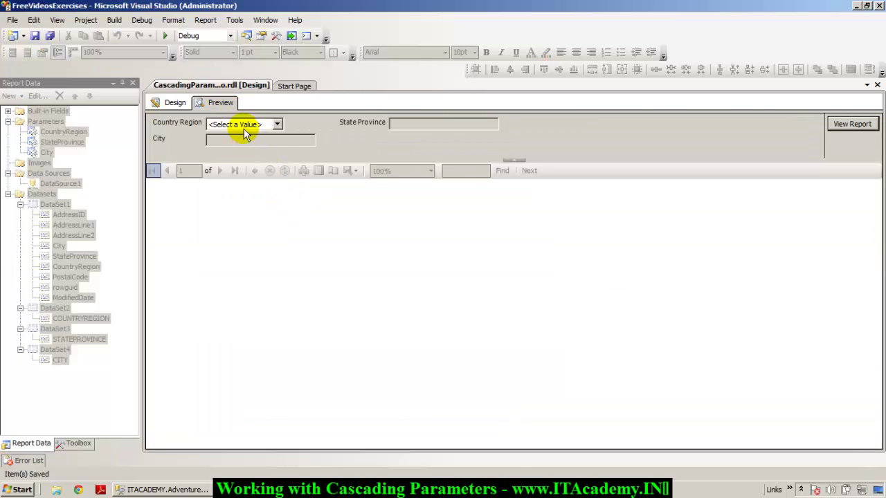
{"action": "left_click", "coordinate": [247, 131]}
{"action": "left_click", "coordinate": [230, 161]}
{"action": "left_click", "coordinate": [421, 127]}
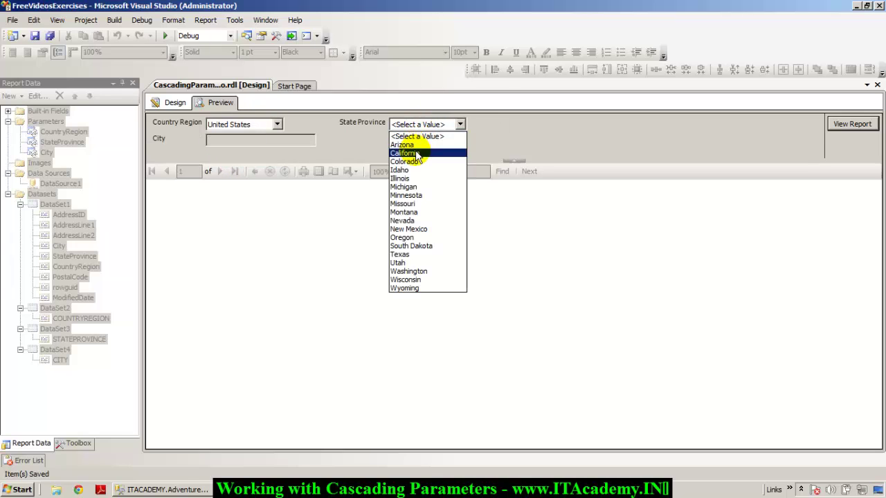
{"action": "left_click", "coordinate": [404, 153]}
{"action": "left_click", "coordinate": [254, 143]}
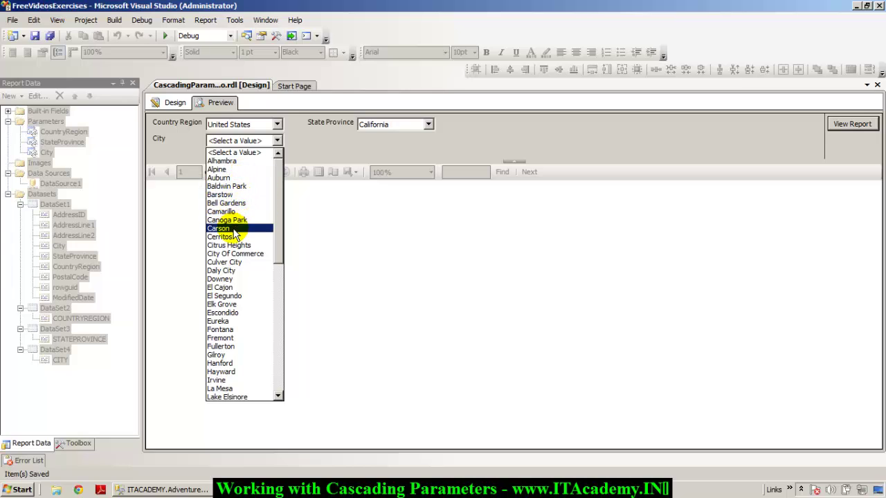
{"action": "left_click", "coordinate": [232, 380]}
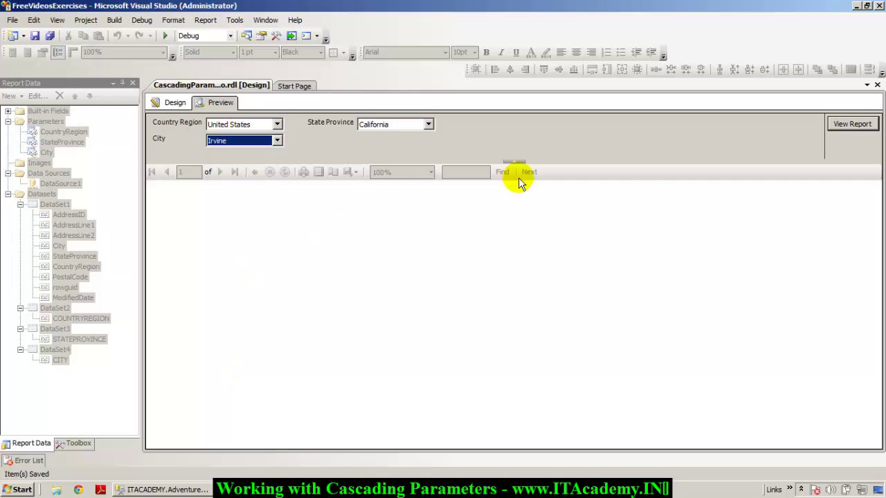
{"action": "left_click", "coordinate": [829, 128]}
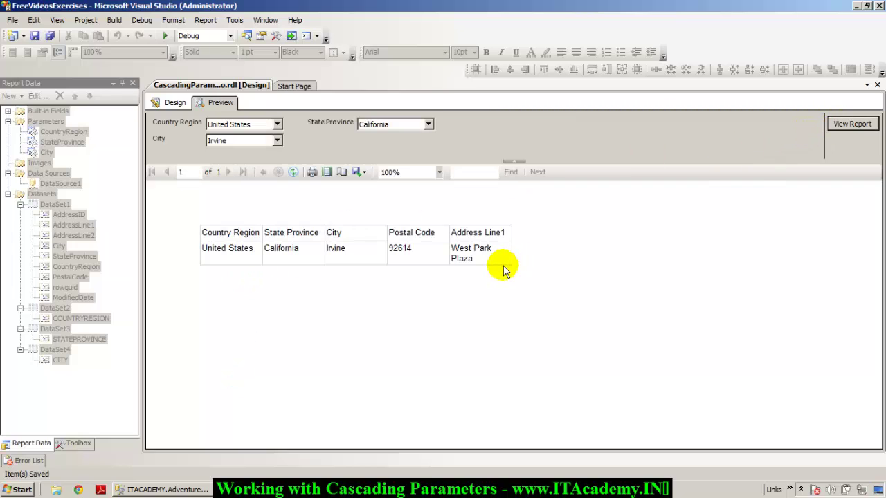
Step: Rerun the report for the California cities Auburn and then Daly City
{"action": "left_click", "coordinate": [276, 141]}
{"action": "left_click_drag", "start_coordinate": [279, 280], "coordinate": [279, 186]}
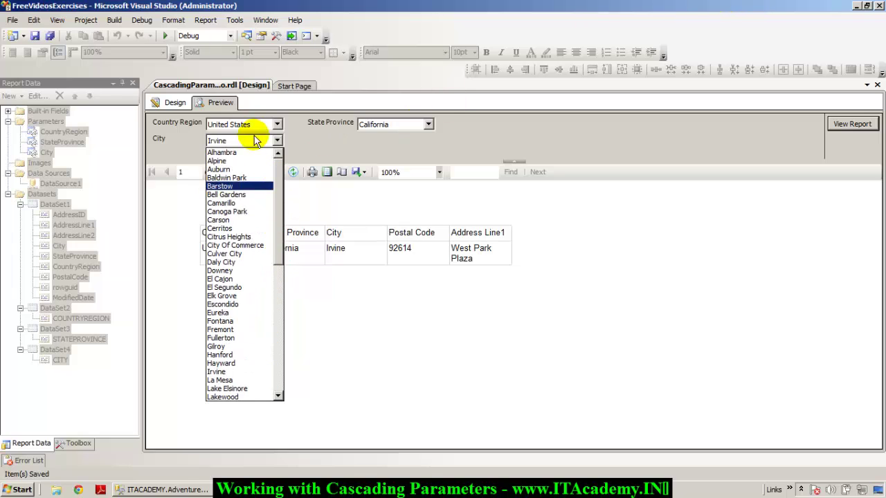
{"action": "left_click", "coordinate": [222, 170]}
{"action": "left_click", "coordinate": [853, 128]}
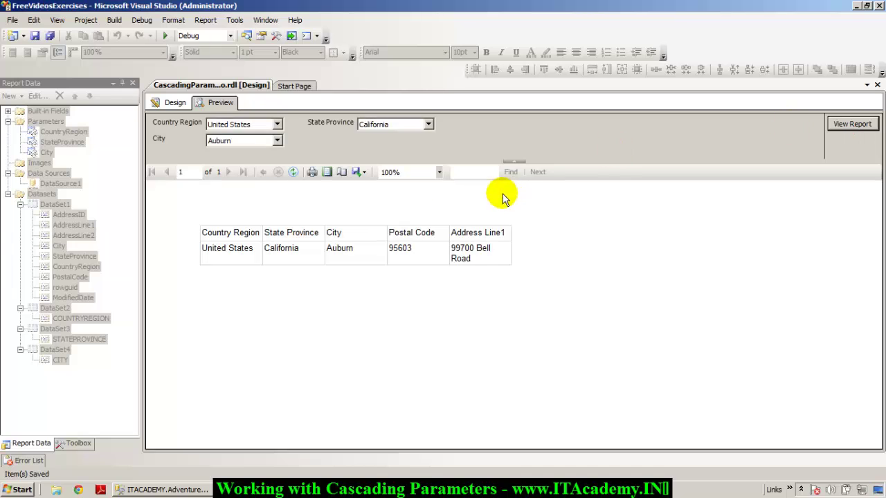
{"action": "left_click", "coordinate": [246, 142]}
{"action": "left_click", "coordinate": [244, 255]}
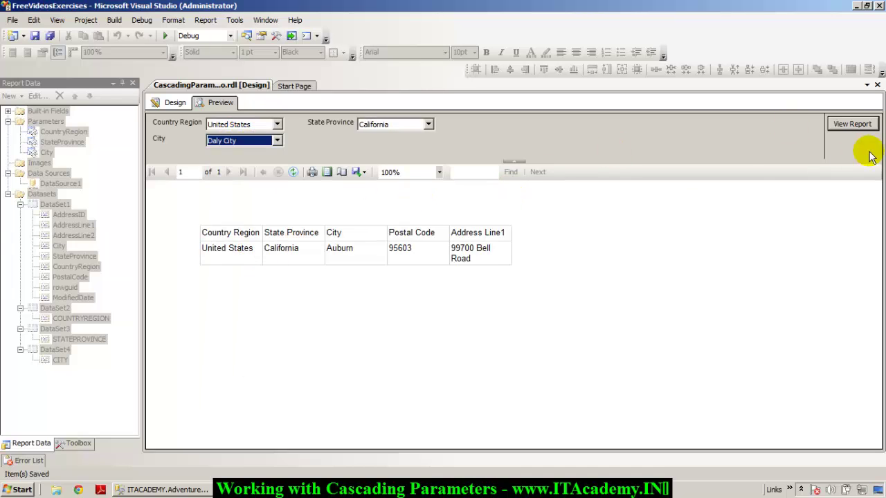
{"action": "left_click", "coordinate": [852, 124]}
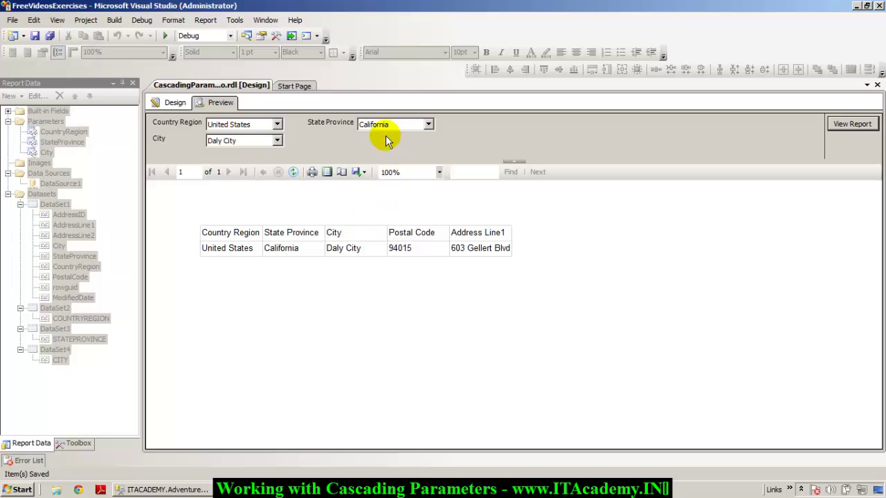
Step: Switch to Arizona, run the report for Mesa and Phoenix, then return to Design view
{"action": "left_click", "coordinate": [391, 126]}
{"action": "left_click", "coordinate": [391, 139]}
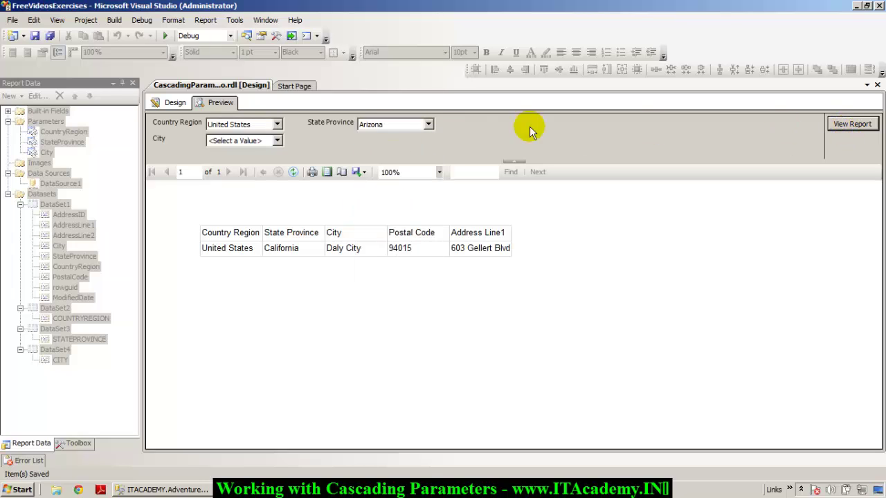
{"action": "left_click", "coordinate": [276, 141]}
{"action": "left_click", "coordinate": [239, 184]}
{"action": "left_click", "coordinate": [848, 125]}
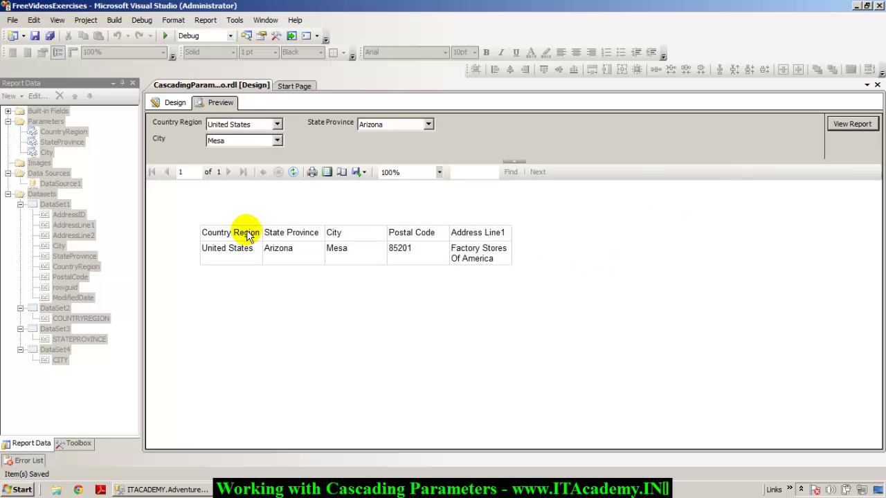
{"action": "left_click", "coordinate": [238, 140]}
{"action": "left_click", "coordinate": [233, 178]}
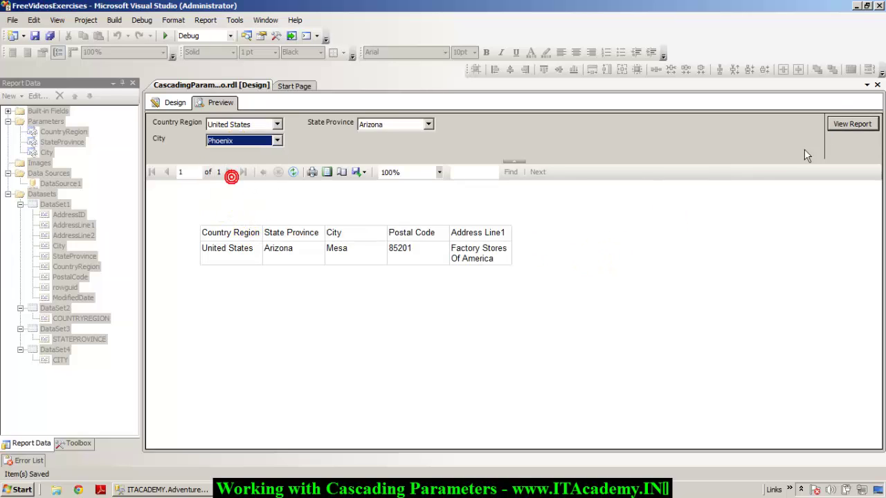
{"action": "left_click", "coordinate": [846, 125]}
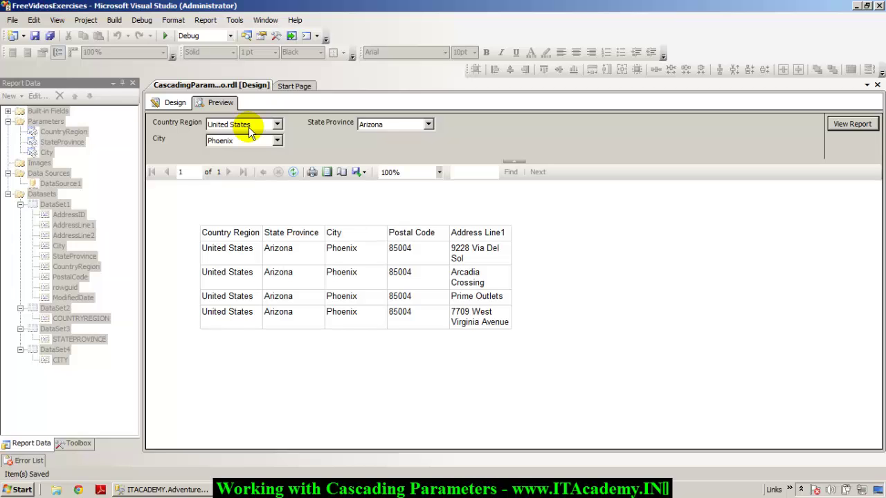
{"action": "left_click", "coordinate": [180, 105]}
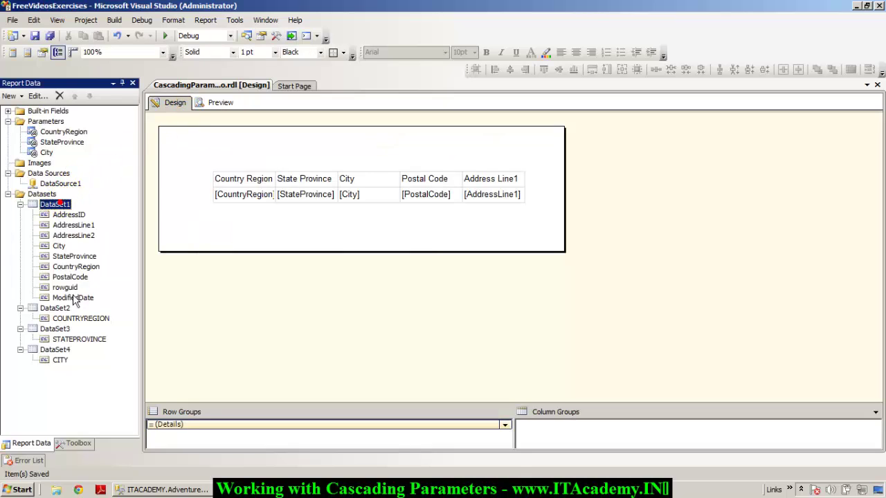
Step: Point out DataSet2, DataSet3 and DataSet4 in the Report Data list
{"action": "left_click", "coordinate": [57, 308]}
{"action": "left_click", "coordinate": [56, 330]}
{"action": "left_click", "coordinate": [59, 350]}
{"action": "left_click", "coordinate": [66, 353]}
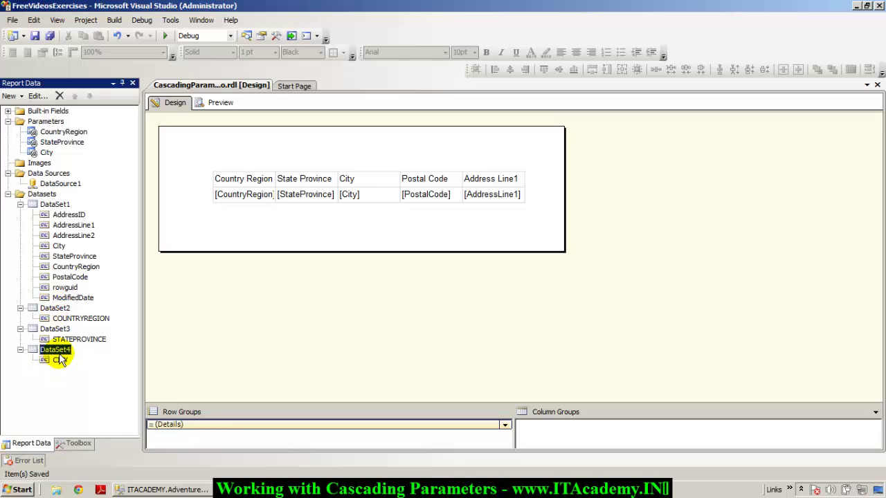
Step: Check CountryRegion's available-values source without changing it, then preview the report again
{"action": "double_click", "coordinate": [35, 134]}
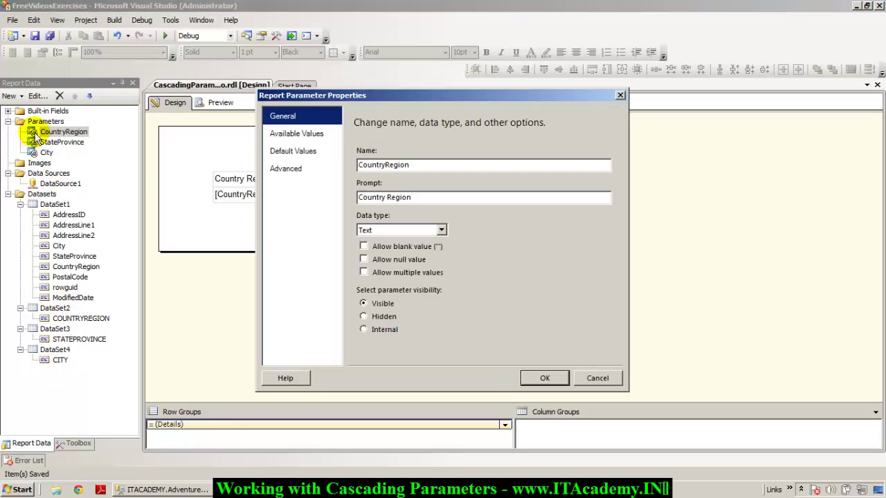
{"action": "left_click", "coordinate": [296, 134]}
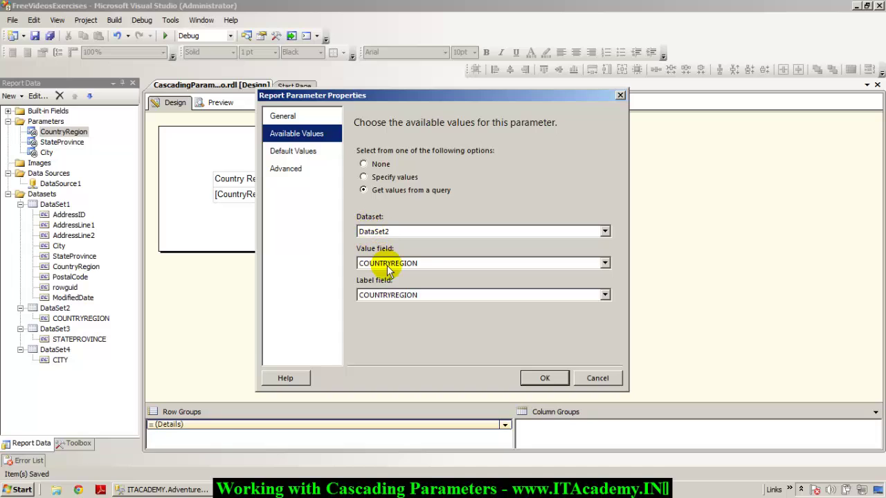
{"action": "left_click", "coordinate": [585, 377]}
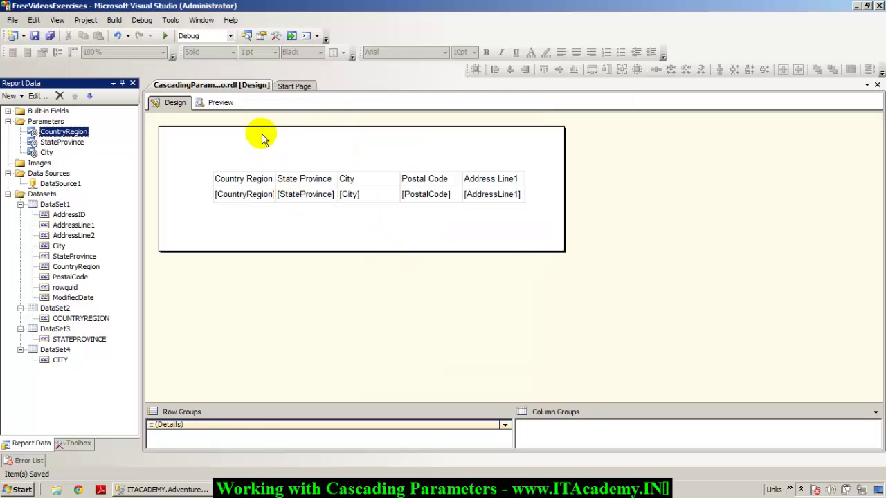
{"action": "left_click", "coordinate": [217, 104]}
Step: Choose United Kingdom, England and Berks in the prompts and view the report
{"action": "left_click", "coordinate": [234, 124]}
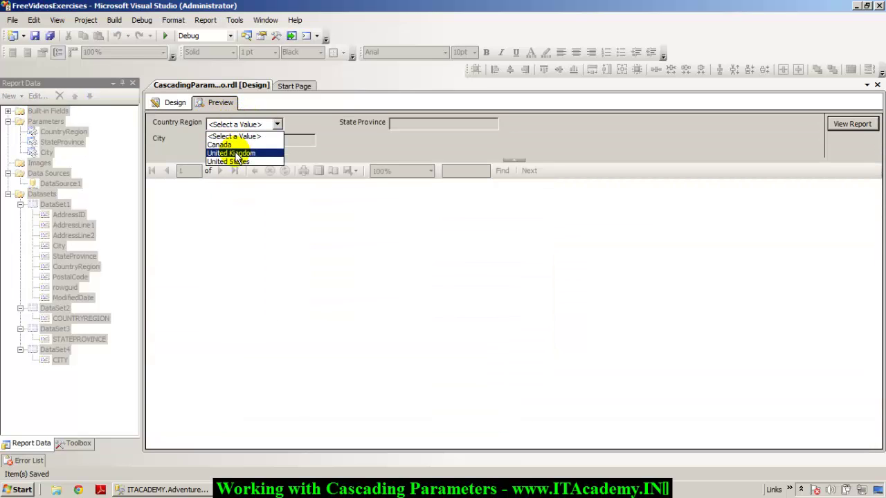
{"action": "left_click", "coordinate": [236, 154]}
{"action": "left_click", "coordinate": [460, 125]}
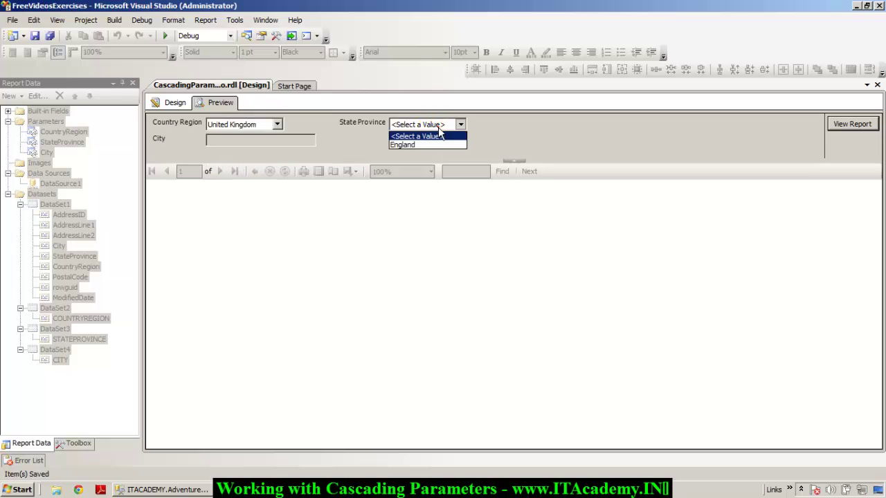
{"action": "left_click", "coordinate": [423, 144]}
{"action": "left_click", "coordinate": [276, 141]}
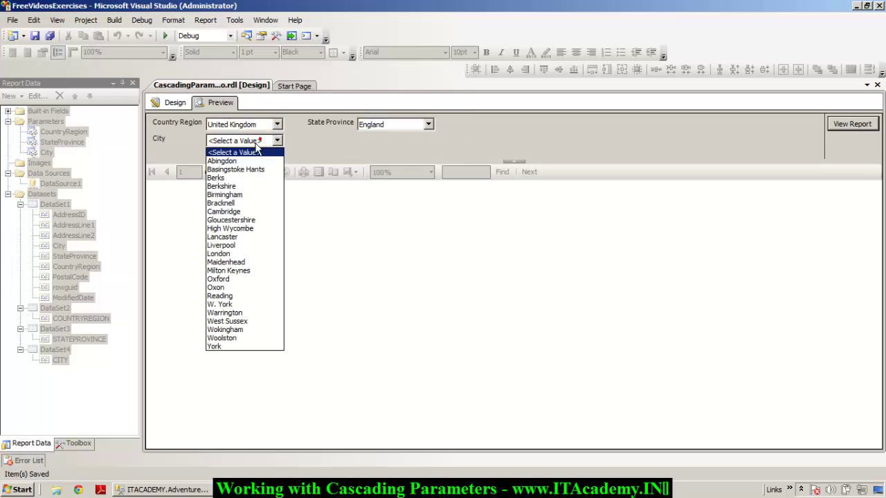
{"action": "left_click", "coordinate": [235, 175]}
{"action": "left_click", "coordinate": [852, 123]}
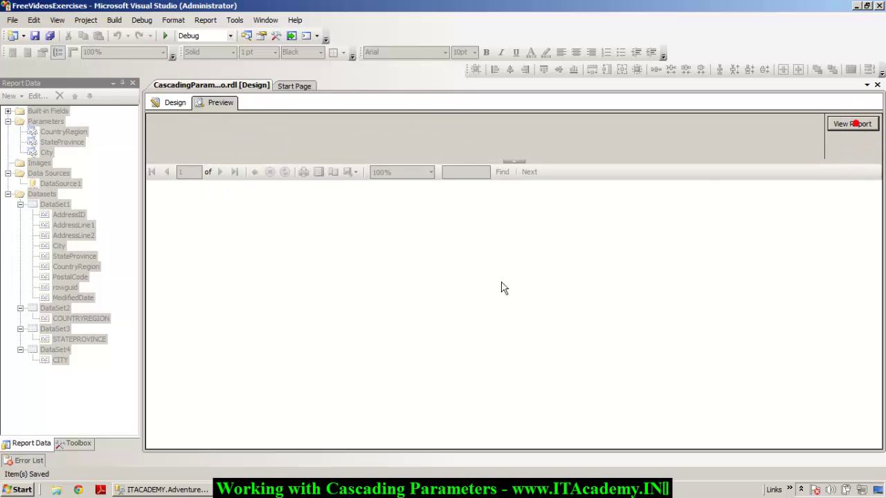